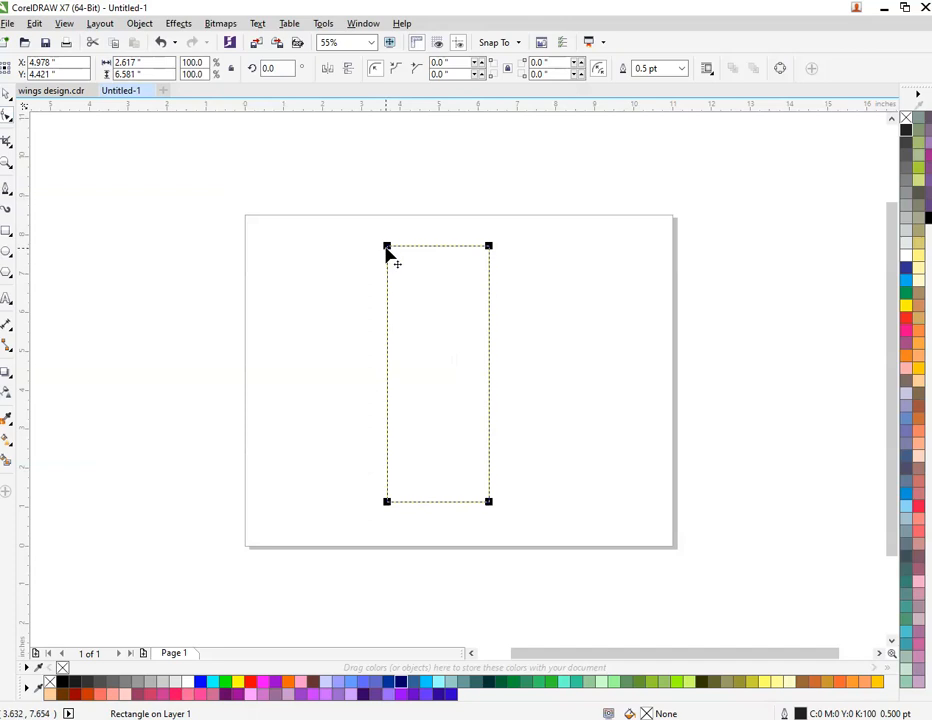
# Fully round the rectangle's corners with a 1.378-inch radius and widen the shape to about 2.756 inches.
pyautogui.press('space')
pyautogui.click(466, 372)
pyautogui.click(497, 357)
pyautogui.scroll(2, 499, 358)
pyautogui.moveTo(486, 389); pyautogui.dragTo(493, 388)
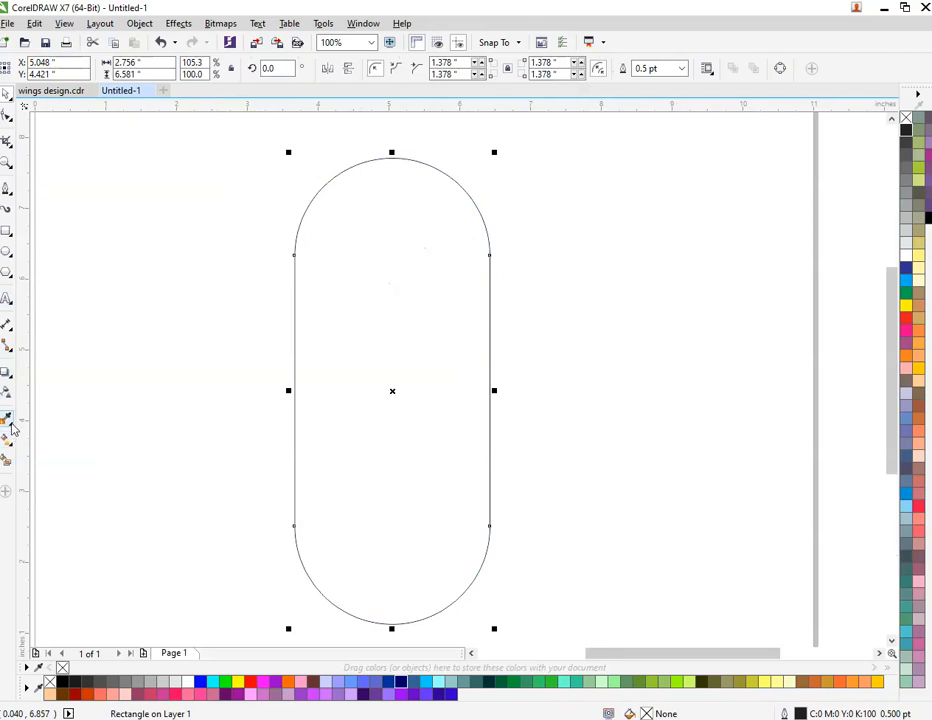
# Add a one-step inside contour of about 0.714 inches to the rounded shape and break the contour group apart.
pyautogui.click(15, 382)
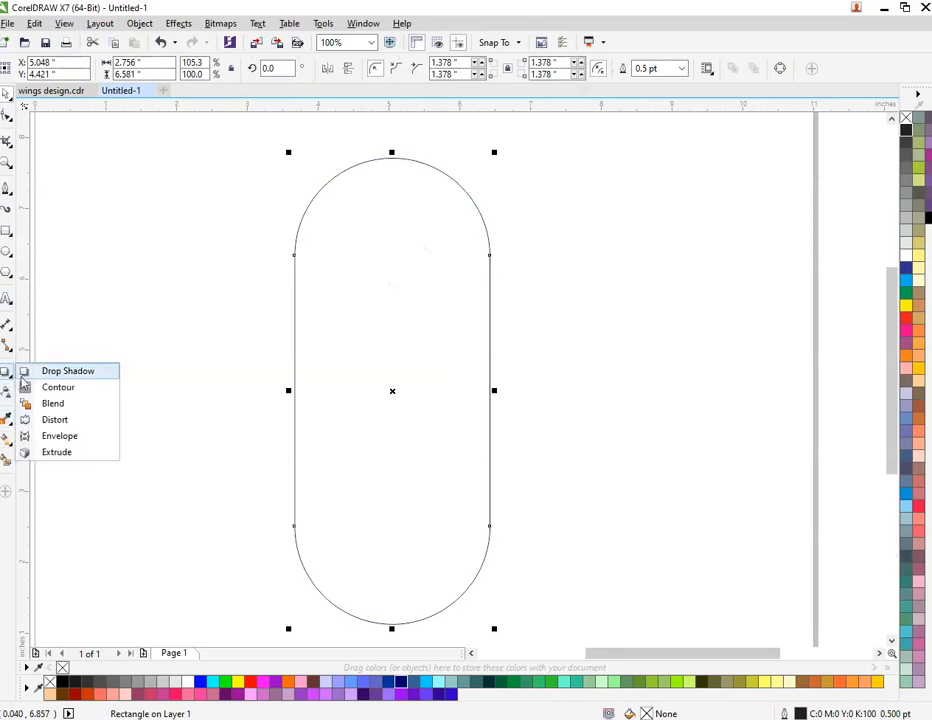
pyautogui.click(73, 387)
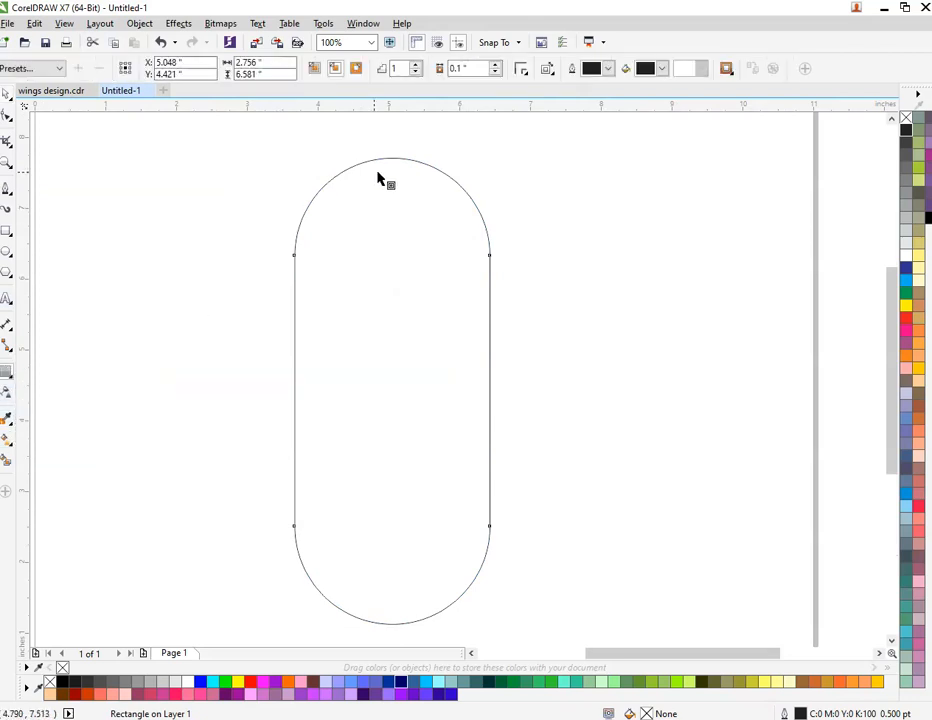
pyautogui.moveTo(296, 262); pyautogui.dragTo(345, 264)
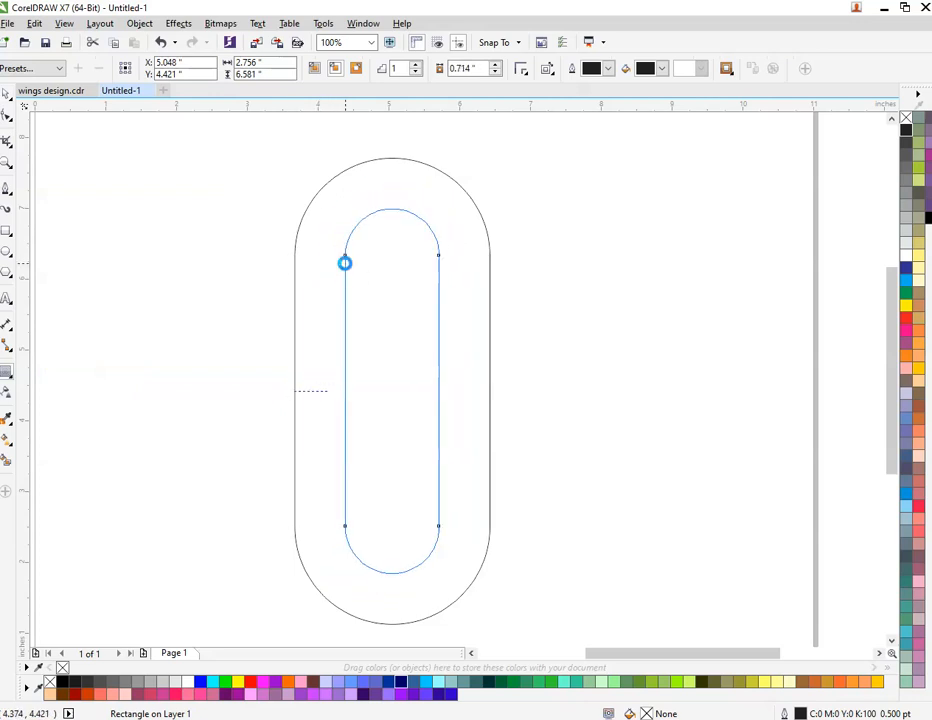
pyautogui.click(7, 95)
pyautogui.rightClick(363, 261)
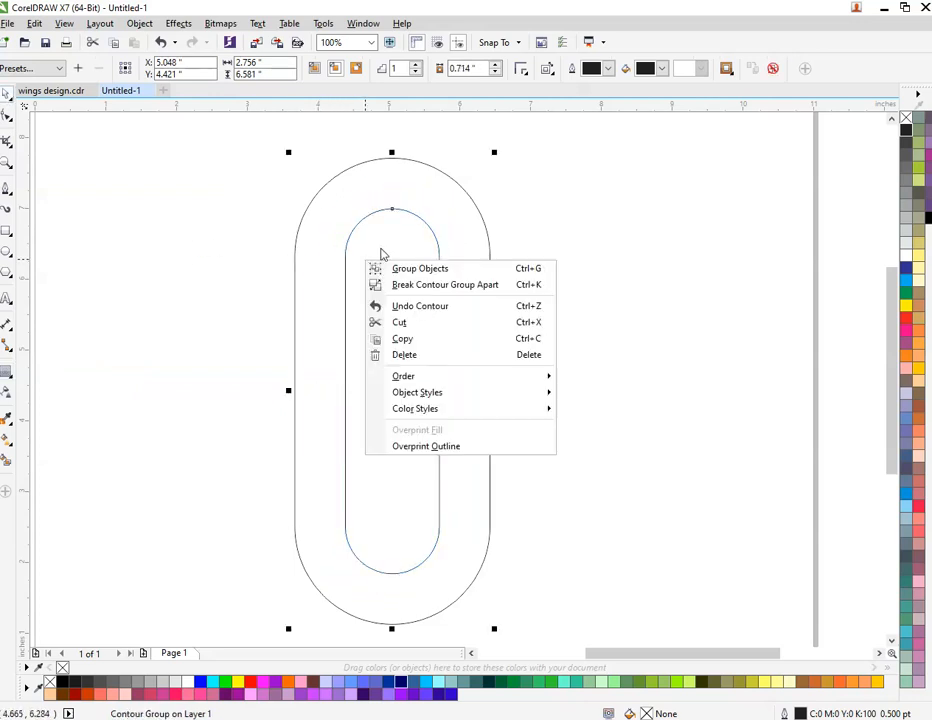
pyautogui.click(479, 287)
pyautogui.click(514, 279)
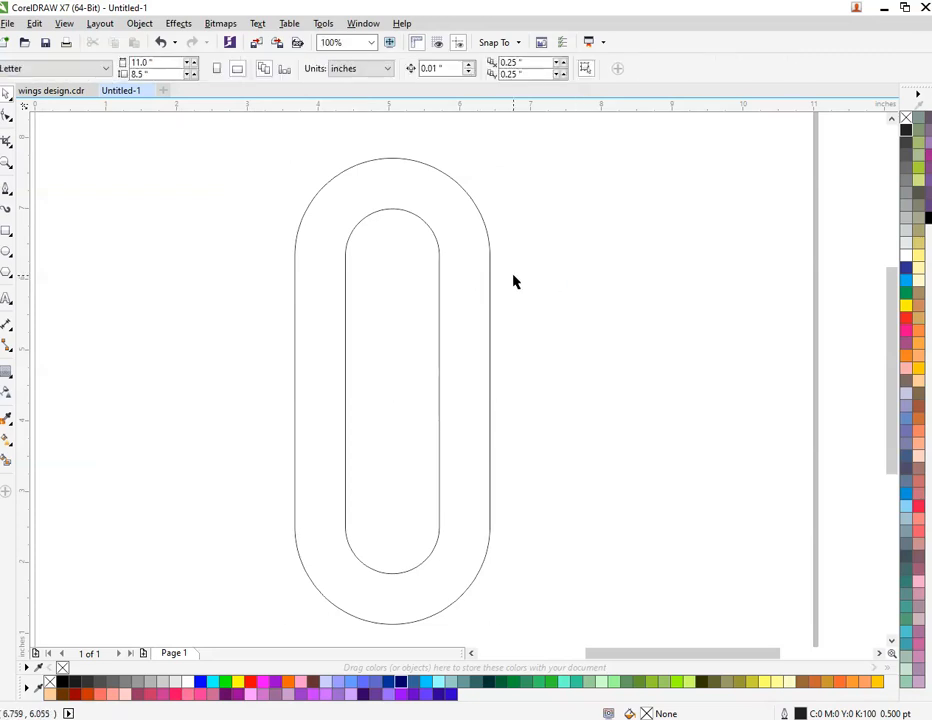
# Select both rounded outlines and rotate them to 45 degrees.
pyautogui.scroll(-2, 514, 279)
pyautogui.moveTo(370, 181); pyautogui.dragTo(576, 399)
pyautogui.click(497, 364)
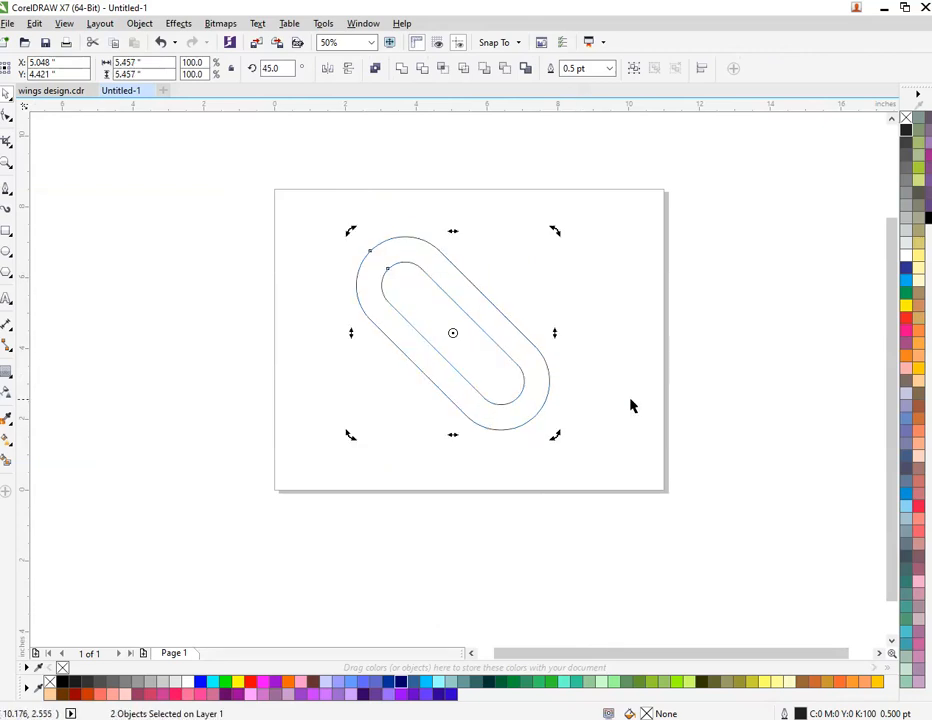
pyautogui.click(593, 327)
# Draw a vertical line about 6.9 inches tall with the Pen tool and centre it horizontally on the rotated outlines.
pyautogui.scroll(2, 575, 283)
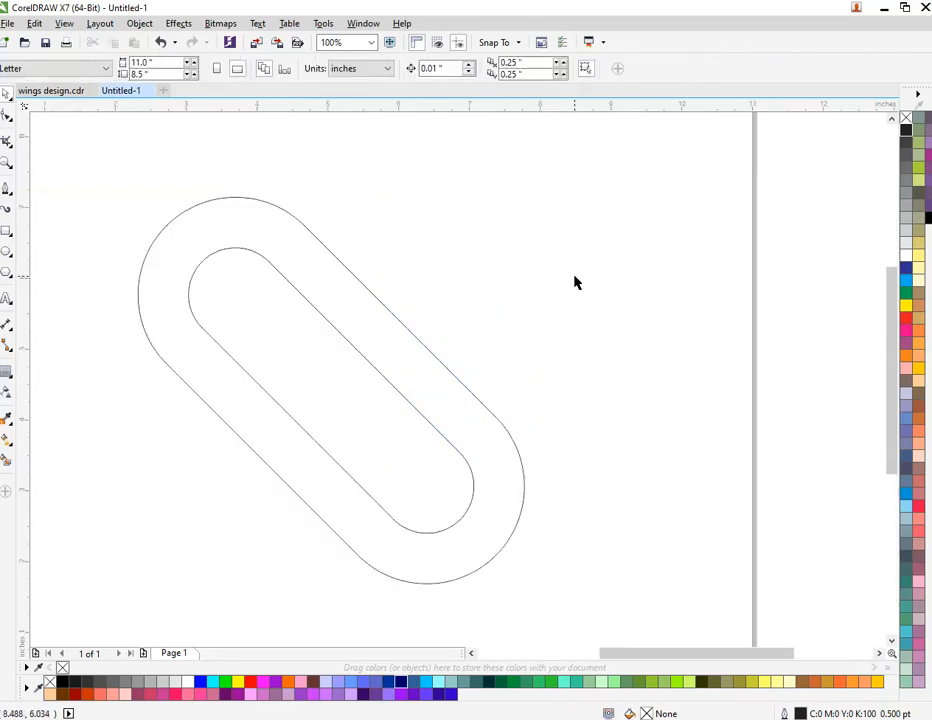
pyautogui.click(7, 190)
pyautogui.click(594, 150)
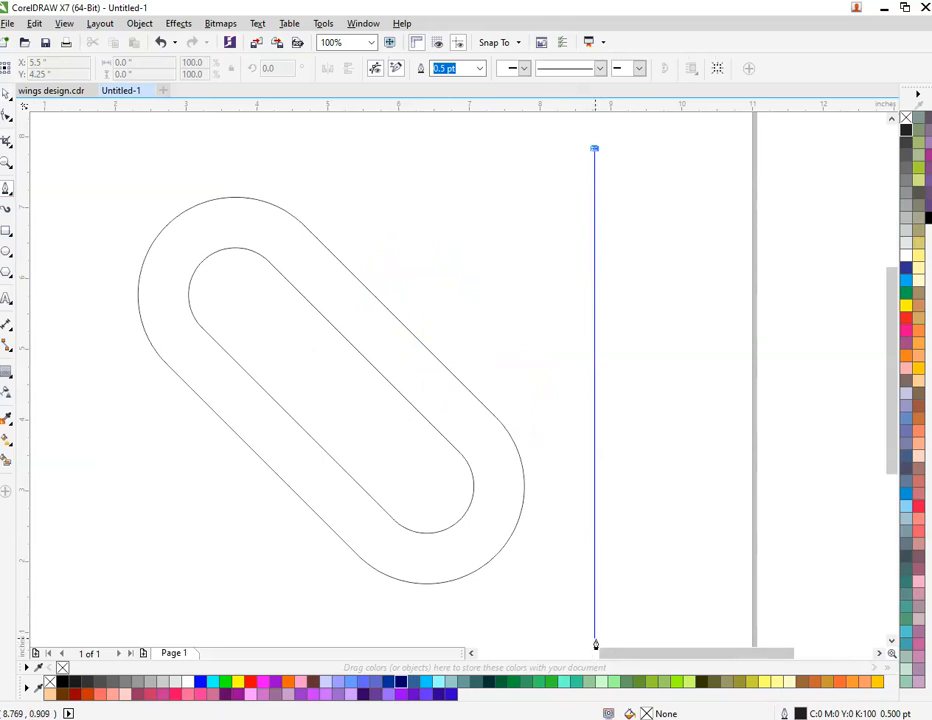
pyautogui.click(594, 640)
pyautogui.press('space')
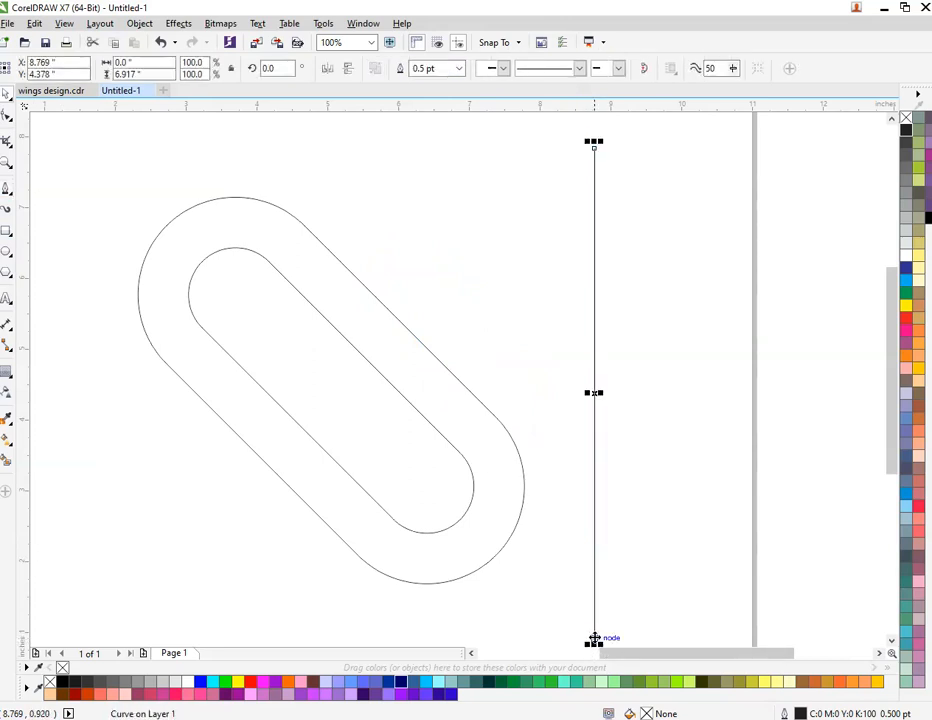
pyautogui.keyDown('shift'); pyautogui.click(434, 464); pyautogui.keyUp('shift')
pyautogui.press('c')
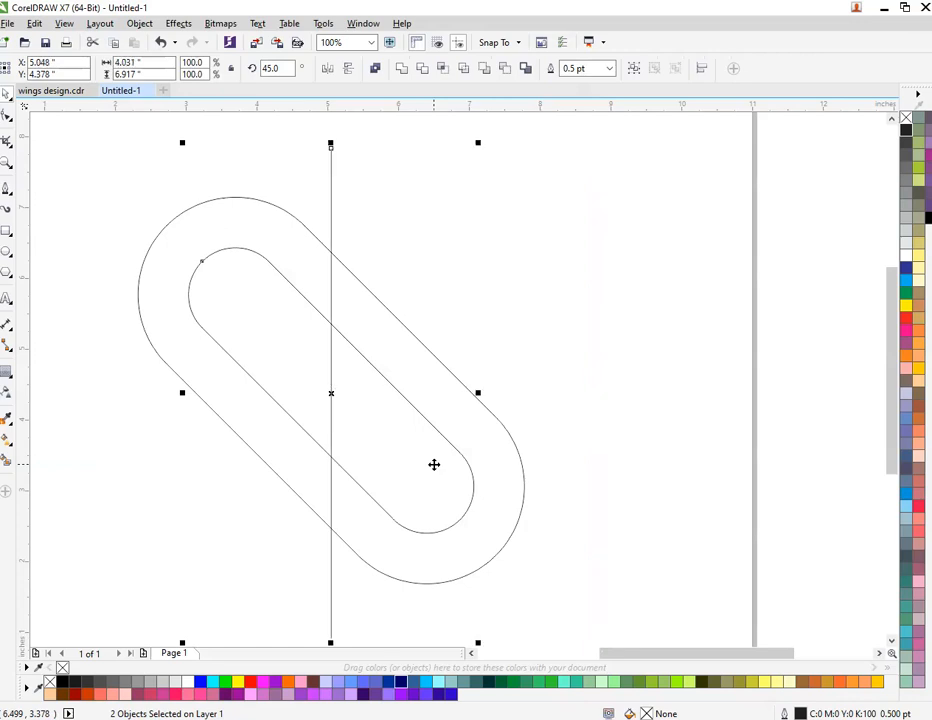
pyautogui.click(100, 337)
# Use Smart Fill to create a blue shape from the band between the outlines on the line's left side.
pyautogui.click(7, 457)
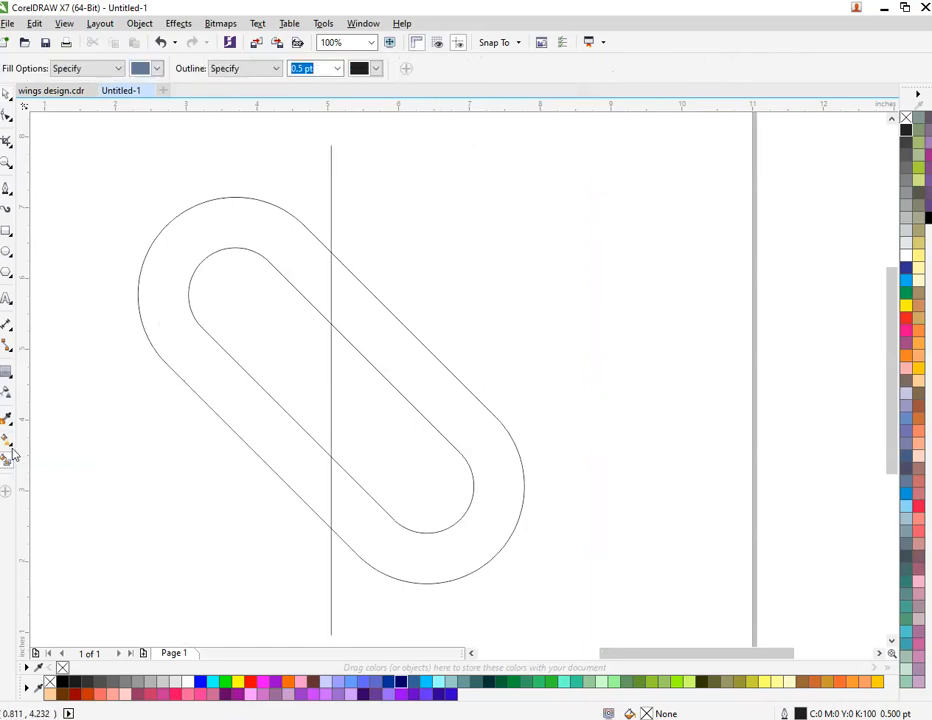
pyautogui.press('space')
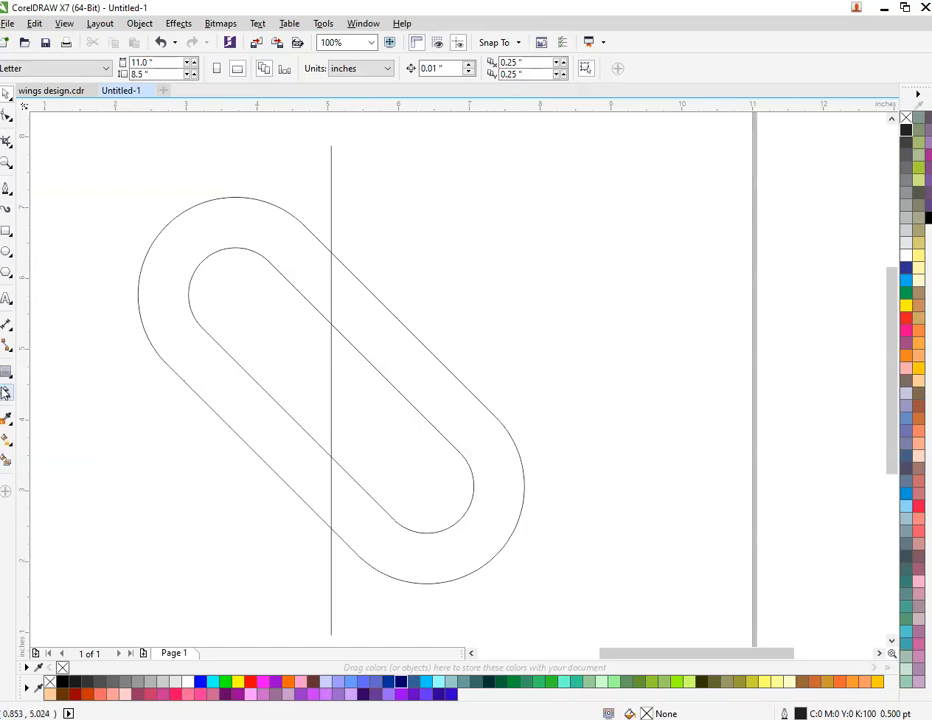
pyautogui.press('space')
pyautogui.click(225, 233)
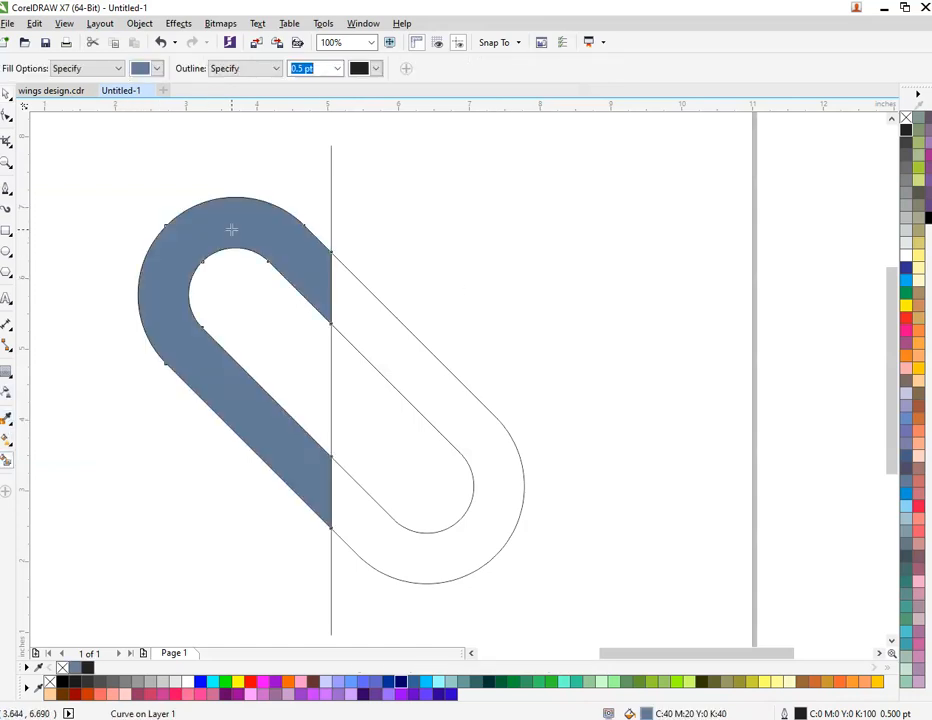
pyautogui.press('space')
pyautogui.click(527, 310)
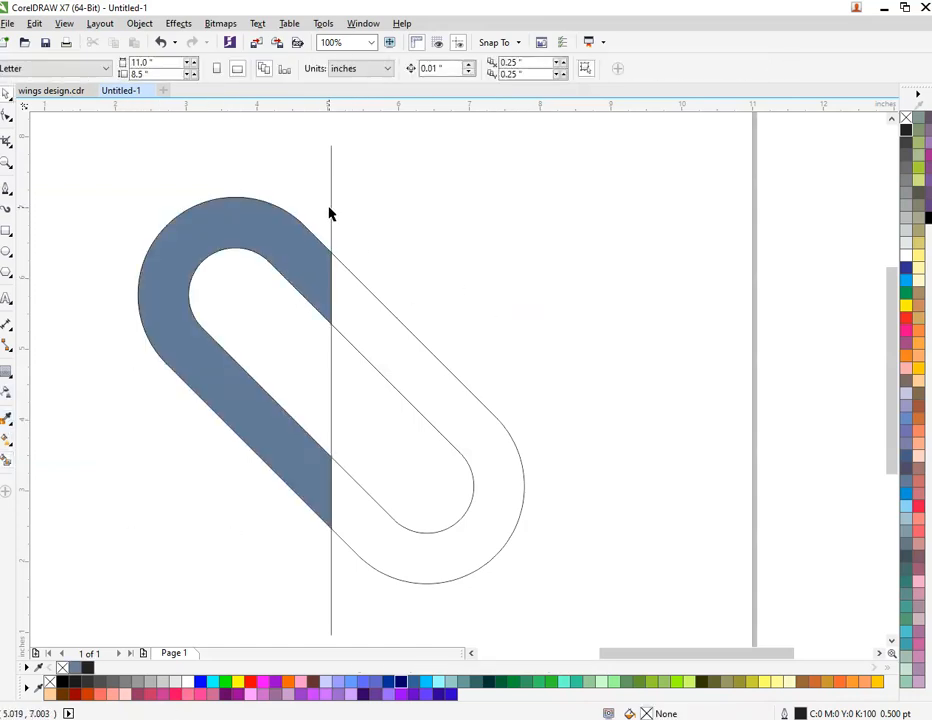
# Delete the vertical line and both original rounded outlines, keeping only the filled half.
pyautogui.click(332, 225)
pyautogui.press('Delete')
pyautogui.click(369, 363)
pyautogui.press('Delete')
pyautogui.click(445, 385)
pyautogui.press('Delete')
# Mirror a copy of the filled half horizontally to the right so the two halves form a heart.
pyautogui.click(188, 370)
pyautogui.moveTo(133, 363); pyautogui.dragTo(401, 379)
pyautogui.click(649, 389)
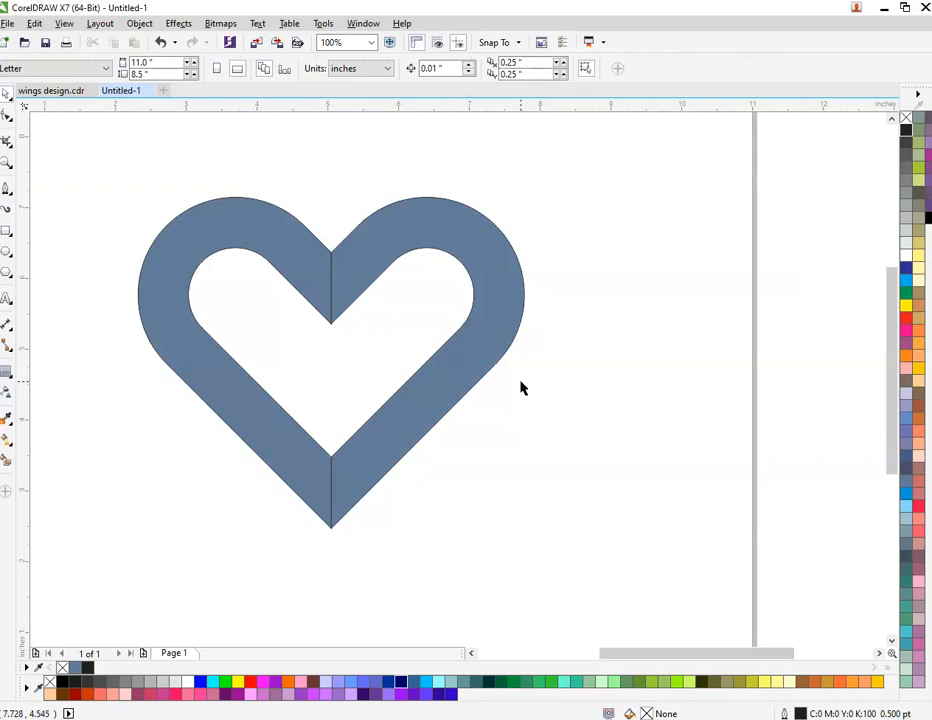
pyautogui.scroll(-1, 521, 382)
pyautogui.scroll(1, 408, 357)
# Select both heart halves and weld them into a single heart outline shape.
pyautogui.click(524, 267)
pyautogui.keyDown('shift'); pyautogui.click(404, 258); pyautogui.keyUp('shift')
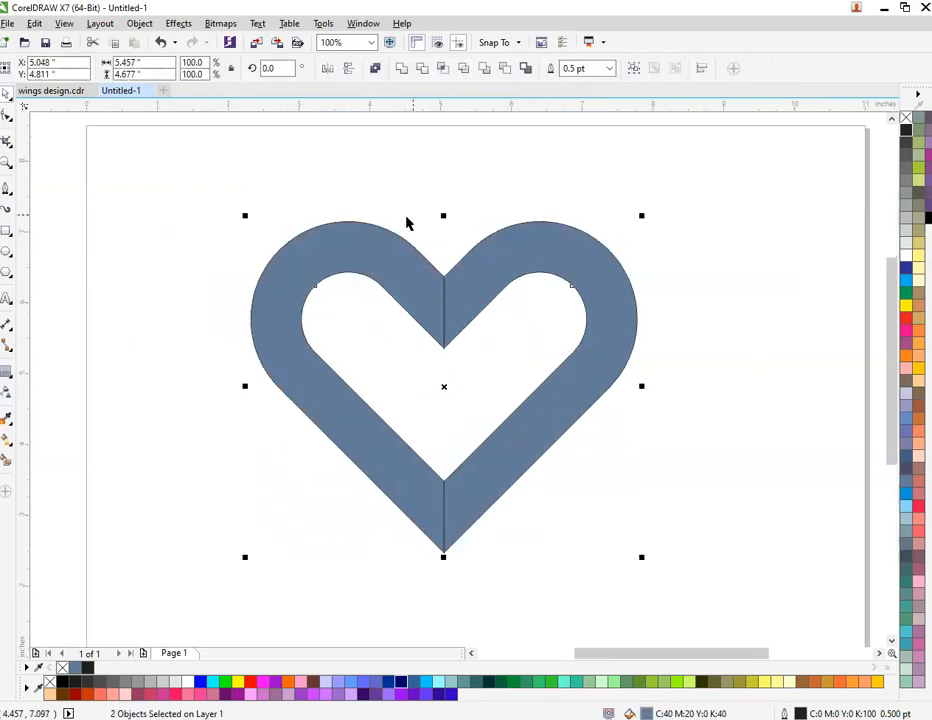
pyautogui.click(401, 69)
pyautogui.click(624, 228)
pyautogui.click(606, 277)
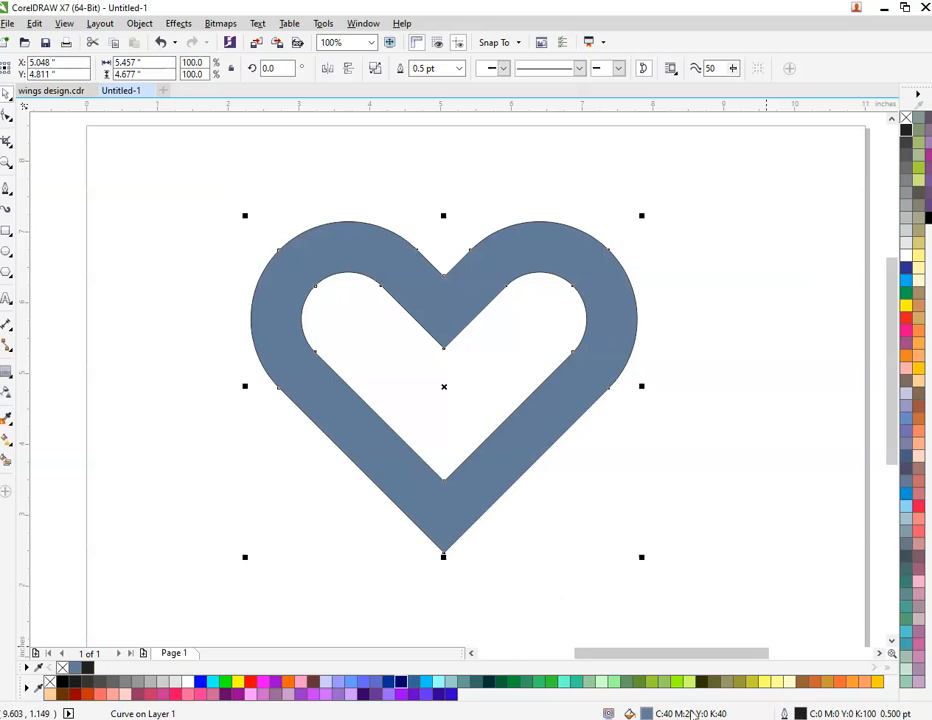
# Set the welded heart's fill to none, leaving only its outline.
pyautogui.doubleClick(643, 713)
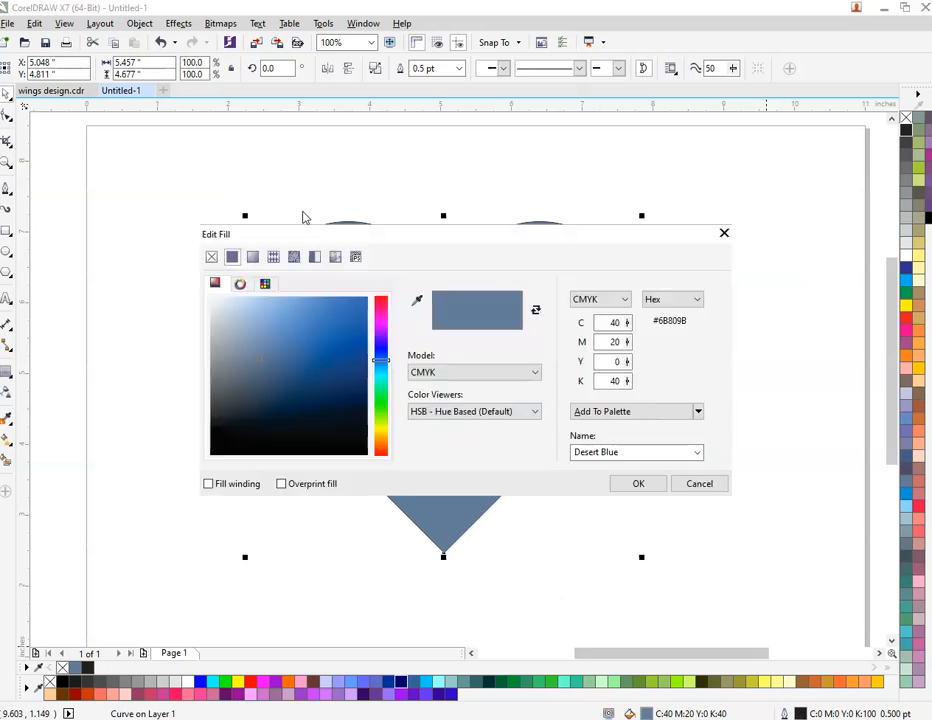
pyautogui.click(211, 257)
pyautogui.click(635, 484)
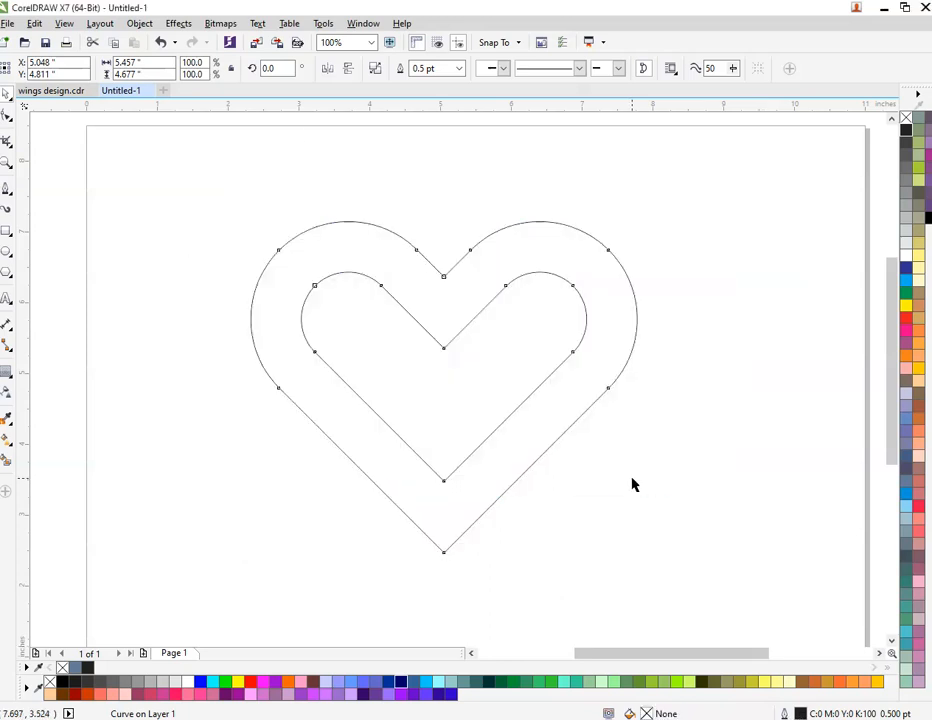
pyautogui.click(539, 356)
# Mirror a copy of the heart vertically downward so the two hearts meet at their points.
pyautogui.click(515, 263)
pyautogui.moveTo(444, 214); pyautogui.dragTo(445, 480)
pyautogui.moveTo(450, 527); pyautogui.dragTo(443, 560)
pyautogui.scroll(-1, 624, 307)
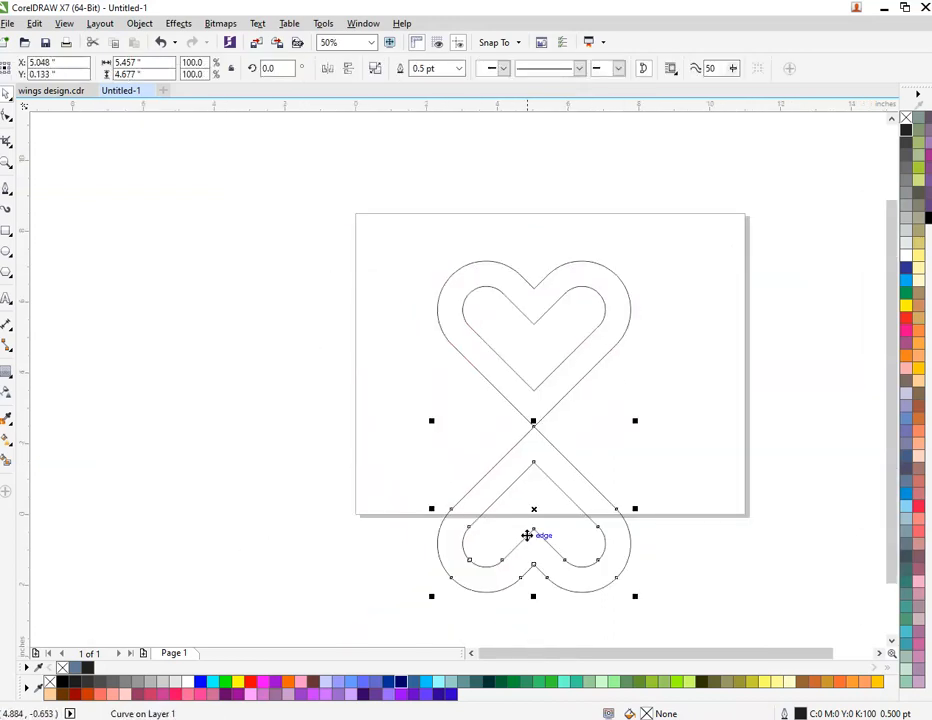
# Move the inverted heart straight up to overlap the upright heart, at about Y 5.606 inches.
pyautogui.moveTo(533, 531); pyautogui.dragTo(549, 381)
pyautogui.scroll(3, 533, 327)
pyautogui.scroll(-2, 533, 327)
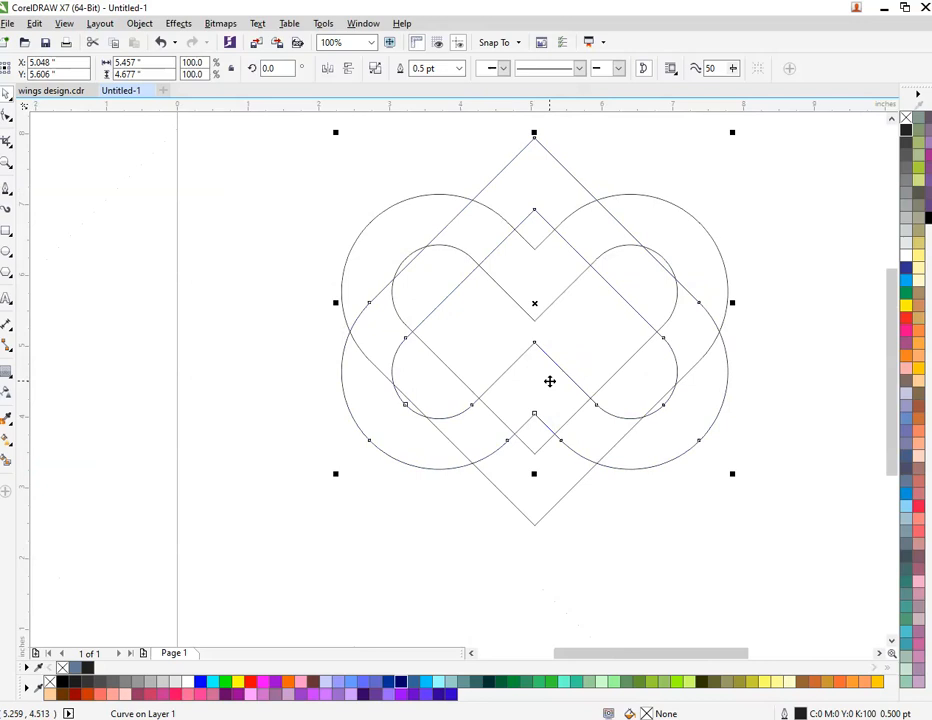
pyautogui.scroll(-1, 549, 381)
pyautogui.scroll(1, 562, 381)
pyautogui.click(706, 303)
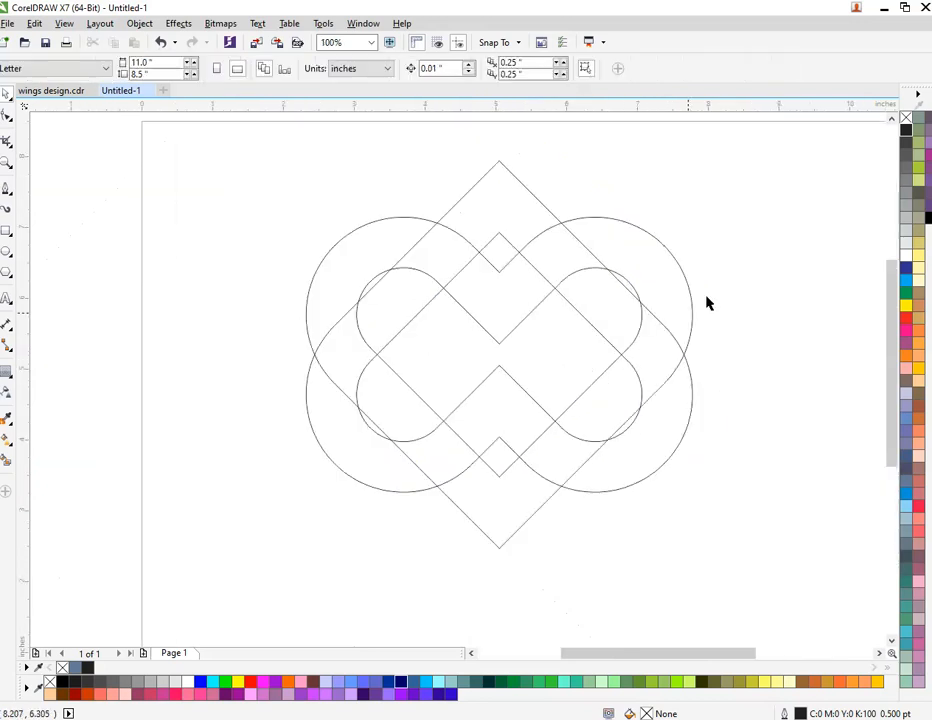
# Shift the inverted heart slightly down to about Y 5.492 inches to balance its overlap with the upright heart.
pyautogui.click(527, 405)
pyautogui.moveTo(525, 405)
pyautogui.mouseDown()
pyautogui.moveTo(526, 391)
pyautogui.moveTo(528, 406)
pyautogui.mouseUp()
pyautogui.click(714, 366)
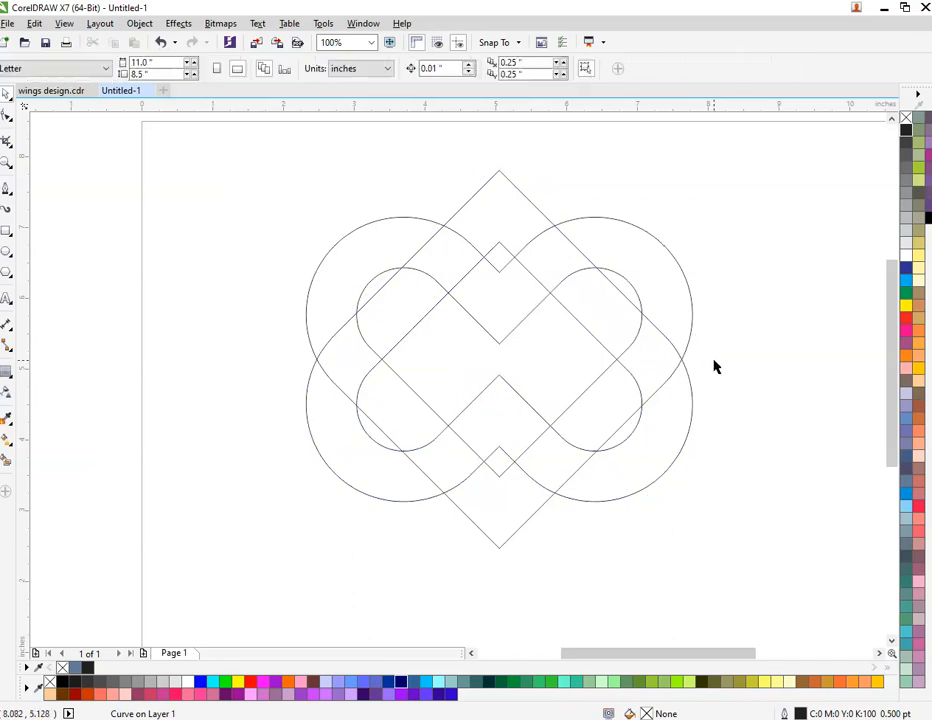
pyautogui.click(576, 456)
pyautogui.click(799, 464)
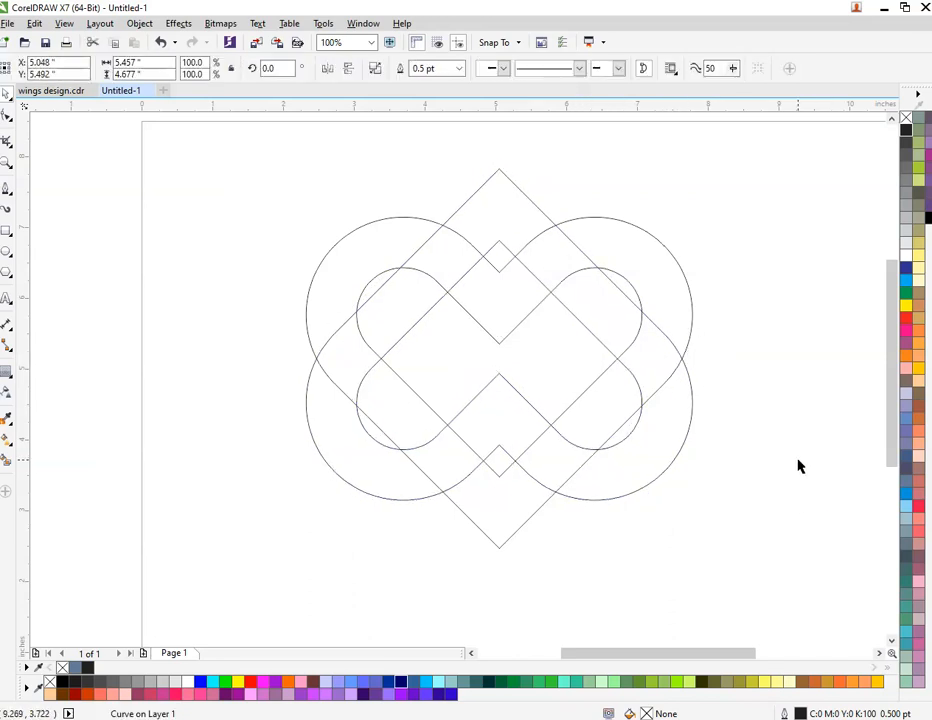
# Use Smart Fill to fill the upright heart's two lobes and the V-shaped band joining them in blue.
pyautogui.click(8, 461)
pyautogui.click(387, 238)
pyautogui.click(423, 254)
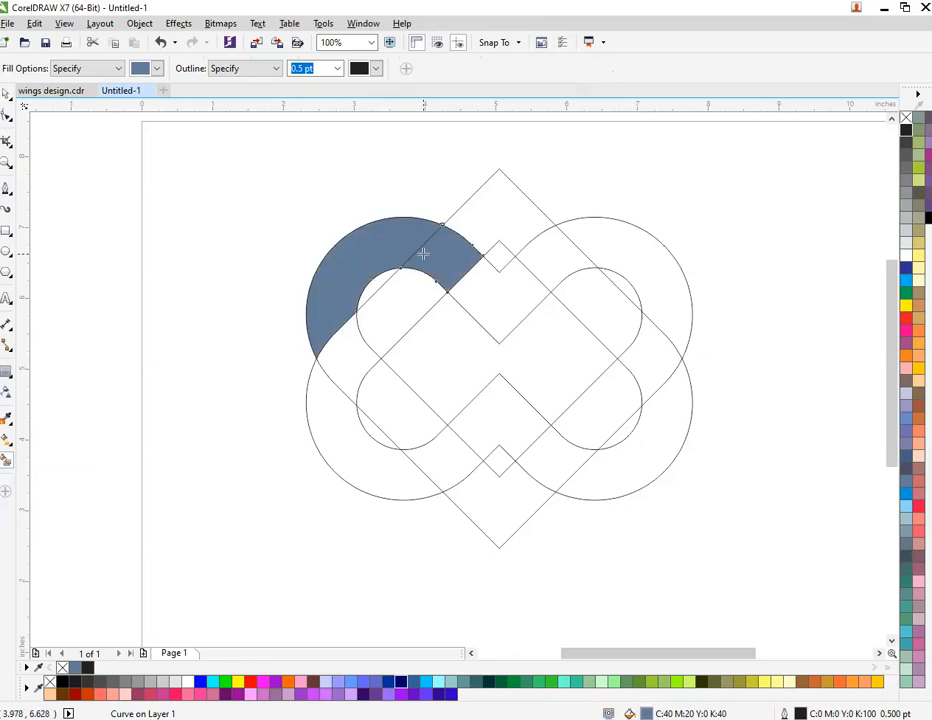
pyautogui.click(502, 295)
pyautogui.click(568, 256)
pyautogui.click(608, 253)
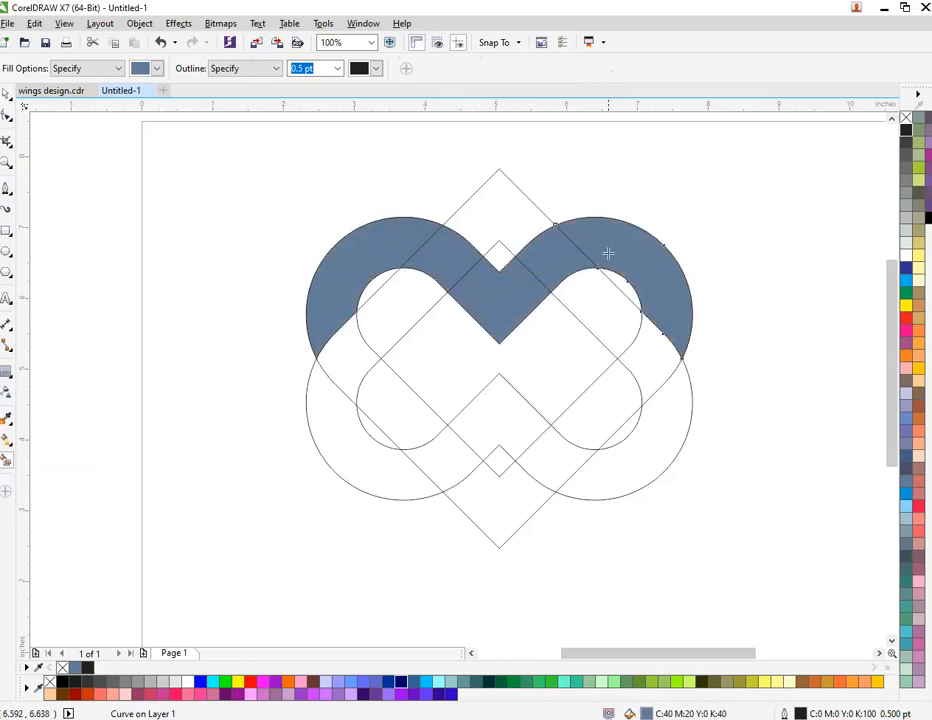
# Fill the remaining segments of the upright heart's band along its right side, bottom point and left side.
pyautogui.click(645, 358)
pyautogui.click(624, 383)
pyautogui.click(535, 495)
pyautogui.click(518, 510)
pyautogui.click(420, 445)
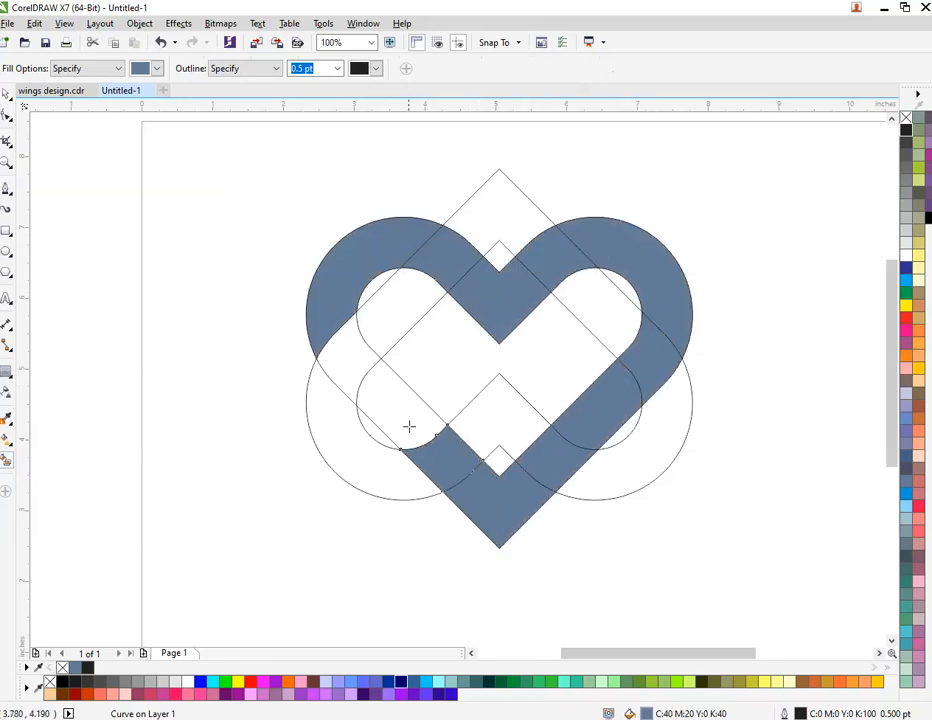
pyautogui.click(374, 366)
pyautogui.click(340, 345)
# Fill the remaining segments of the inverted heart's band, including its peak, sides, lower lobes and central notch.
pyautogui.click(406, 306)
pyautogui.click(478, 222)
pyautogui.click(581, 298)
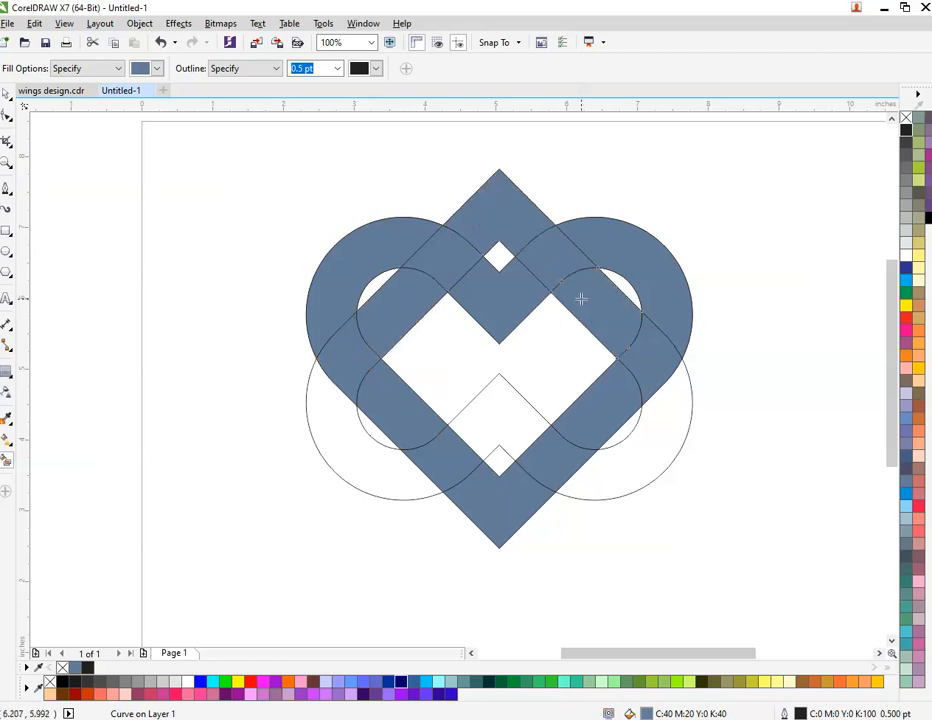
pyautogui.click(656, 397)
pyautogui.click(607, 469)
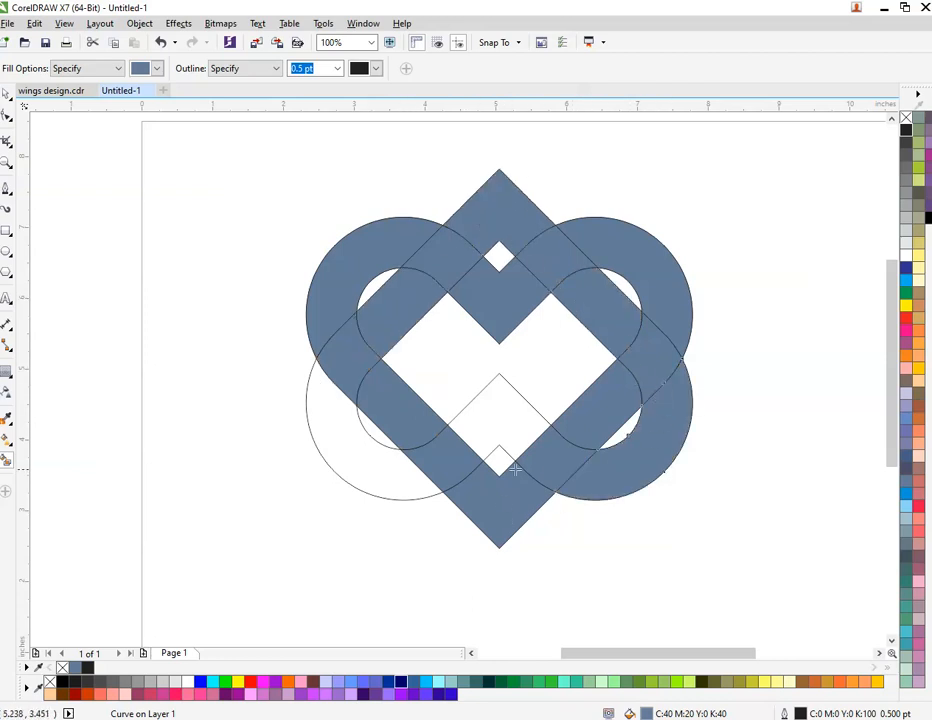
pyautogui.click(521, 433)
pyautogui.click(411, 480)
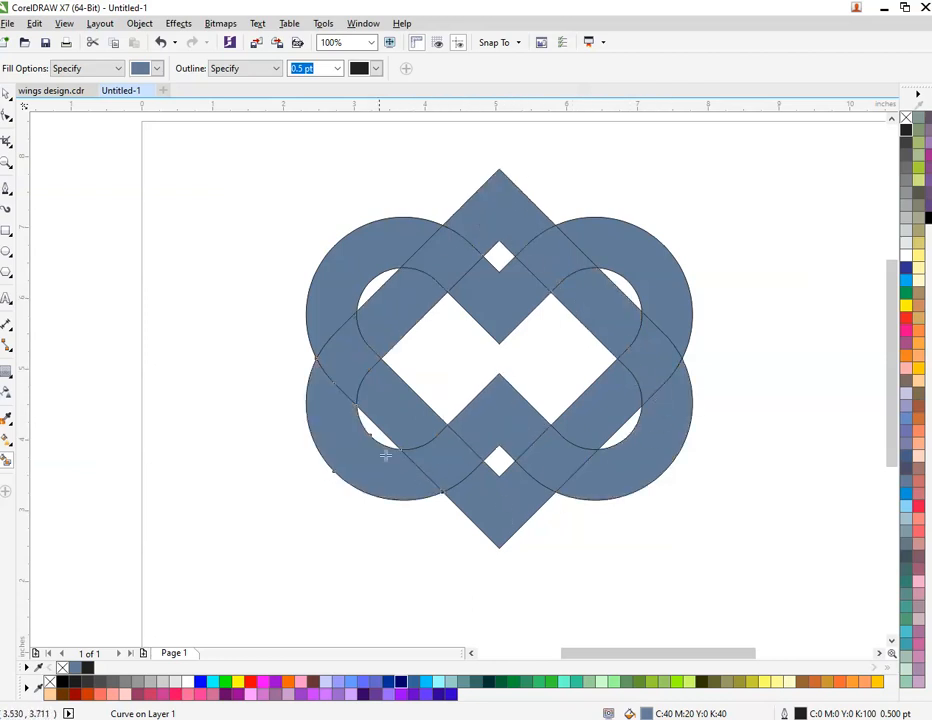
pyautogui.click(6, 92)
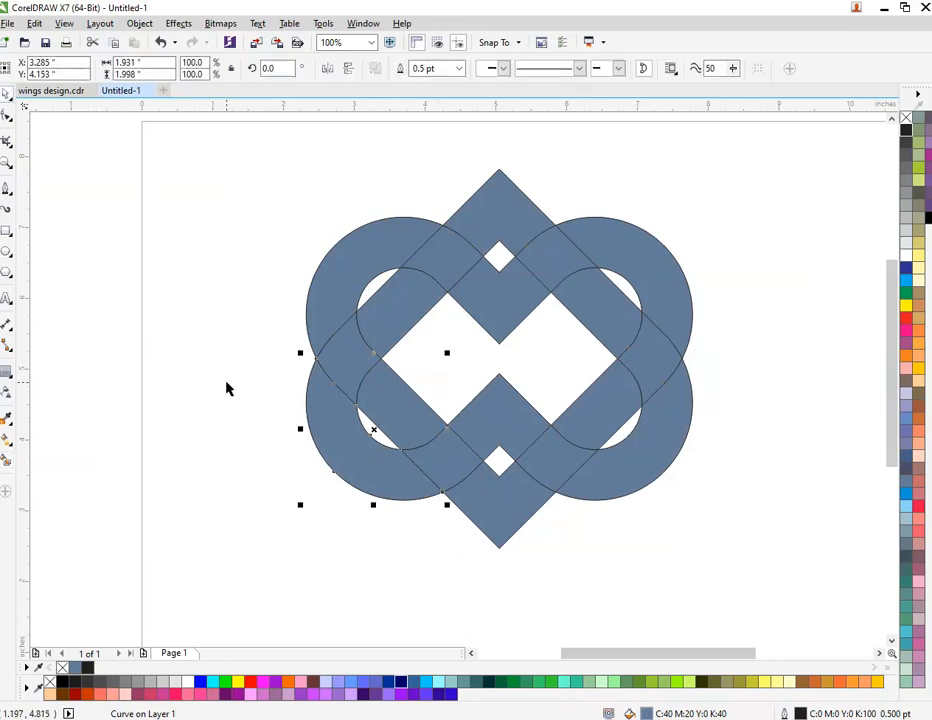
pyautogui.click(247, 386)
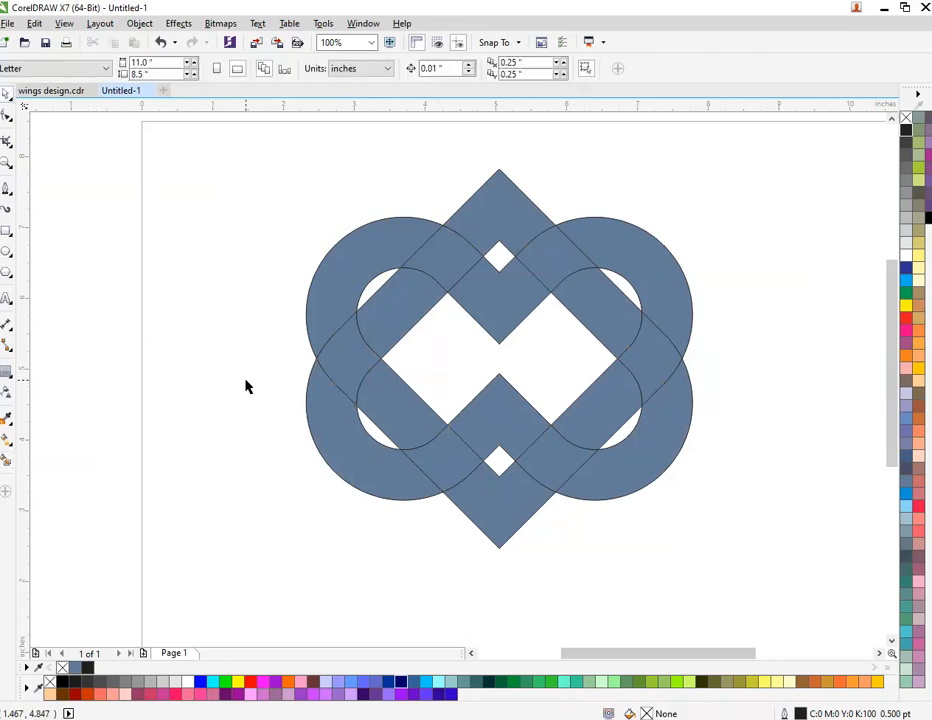
# Weld the inverted heart's peak, left band, lower lobes and central notch segments into one shape and fill it light blue.
pyautogui.click(504, 215)
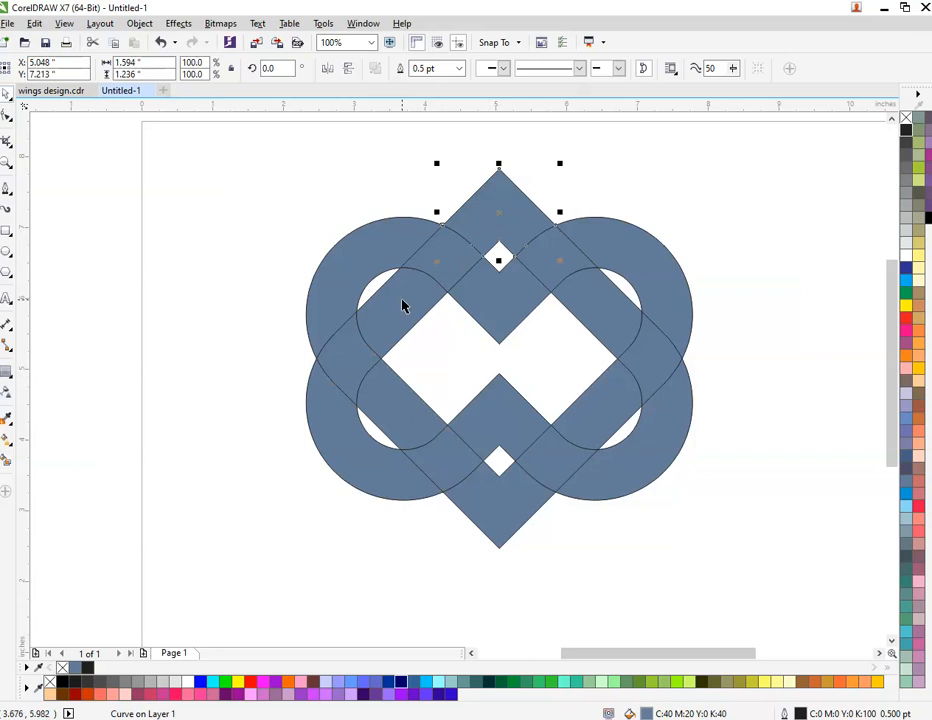
pyautogui.keyDown('shift'); pyautogui.click(361, 349); pyautogui.keyUp('shift')
pyautogui.keyDown('shift'); pyautogui.click(334, 397); pyautogui.keyUp('shift')
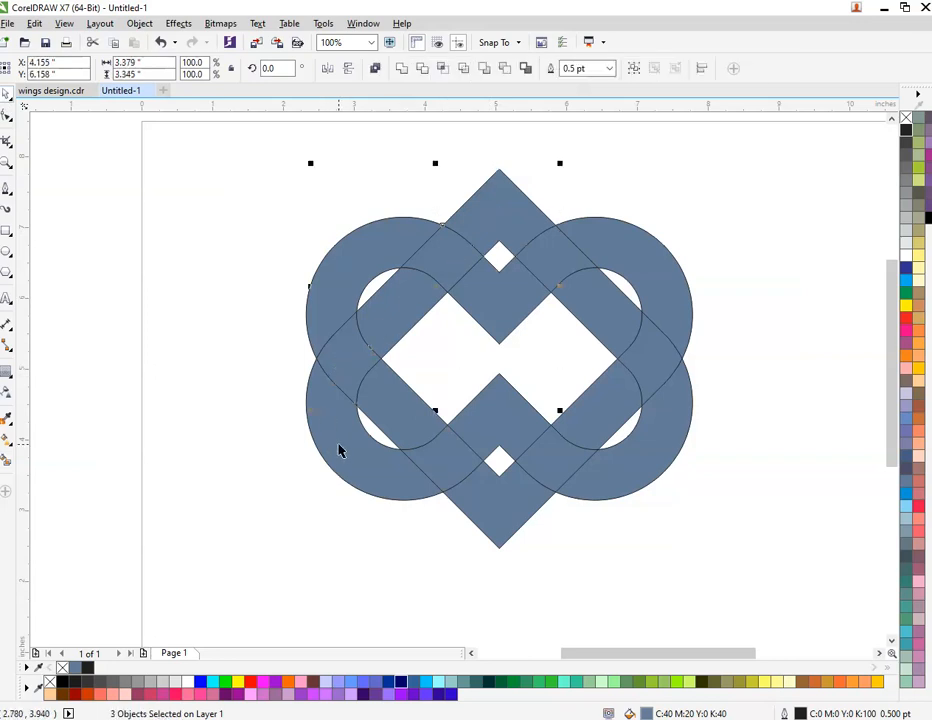
pyautogui.keyDown('shift'); pyautogui.click(412, 462); pyautogui.keyUp('shift')
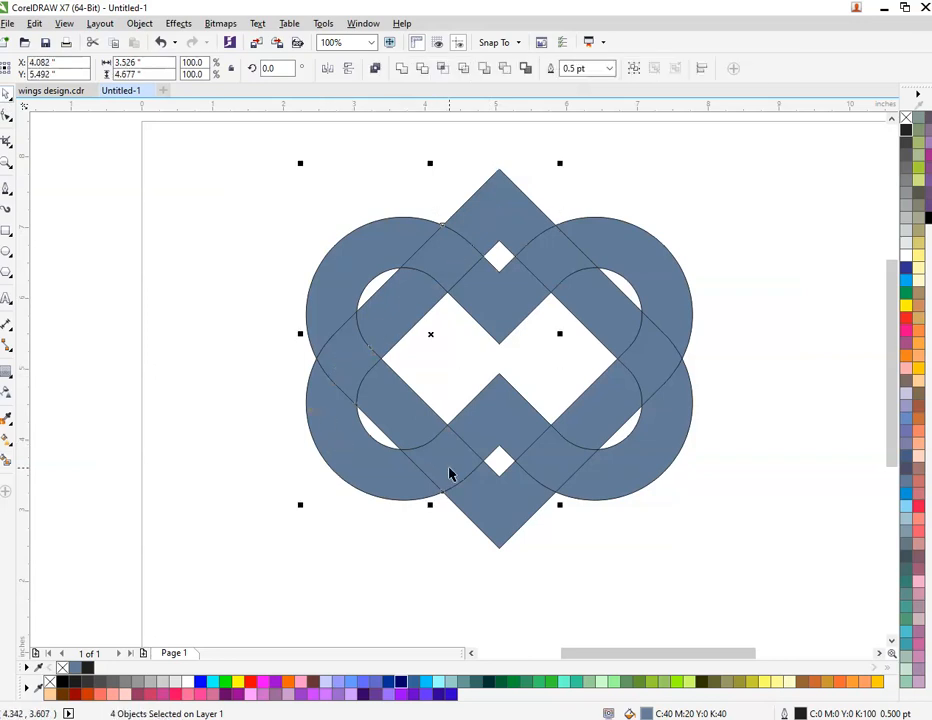
pyautogui.keyDown('shift'); pyautogui.click(520, 436); pyautogui.keyUp('shift')
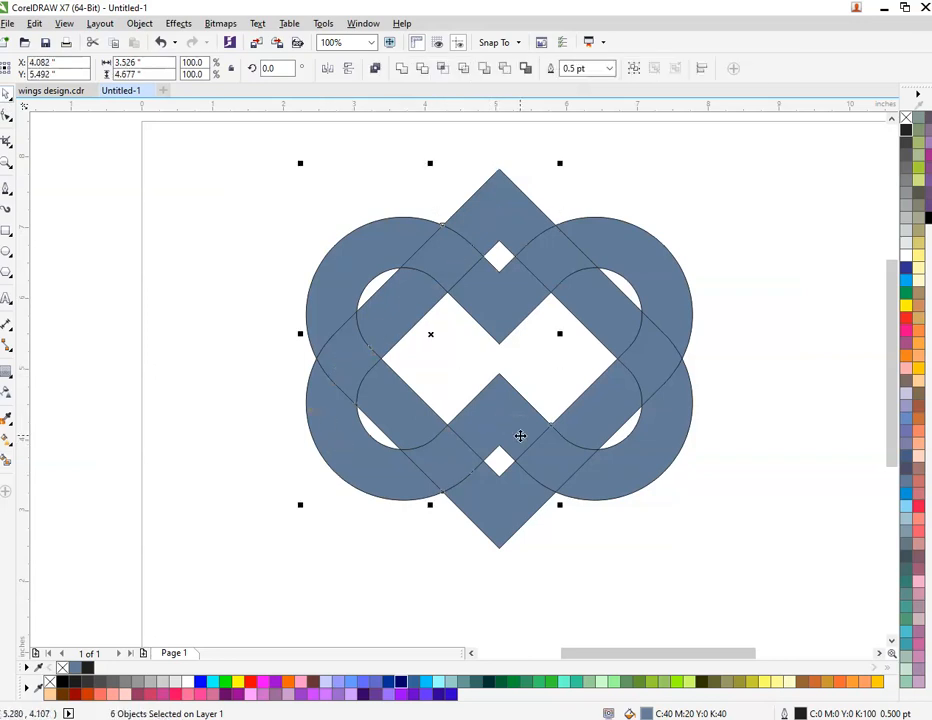
pyautogui.keyDown('shift'); pyautogui.click(628, 476); pyautogui.keyUp('shift')
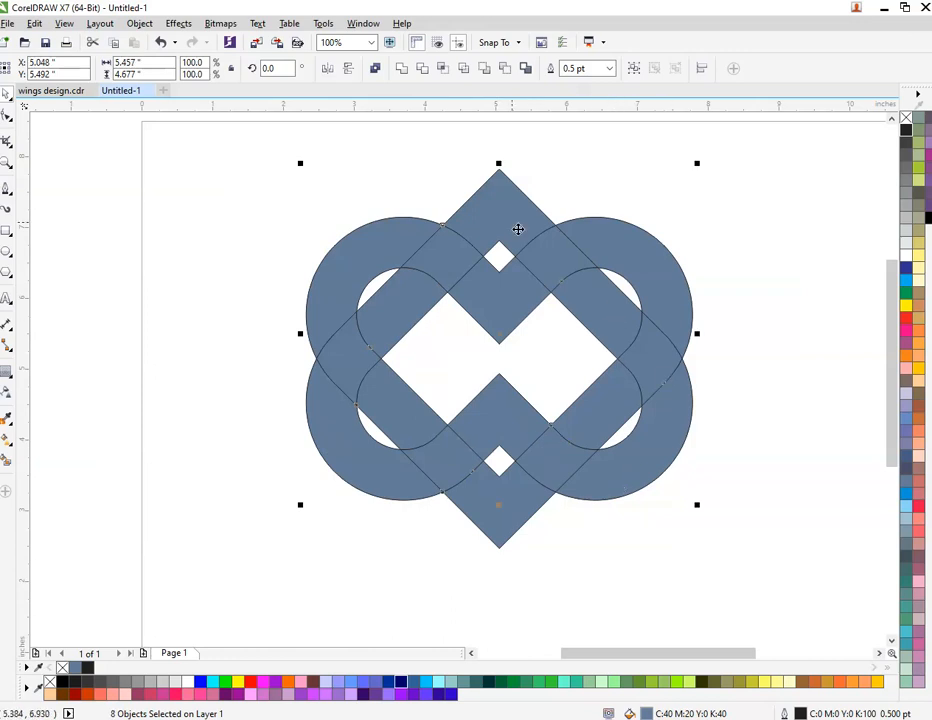
pyautogui.click(398, 70)
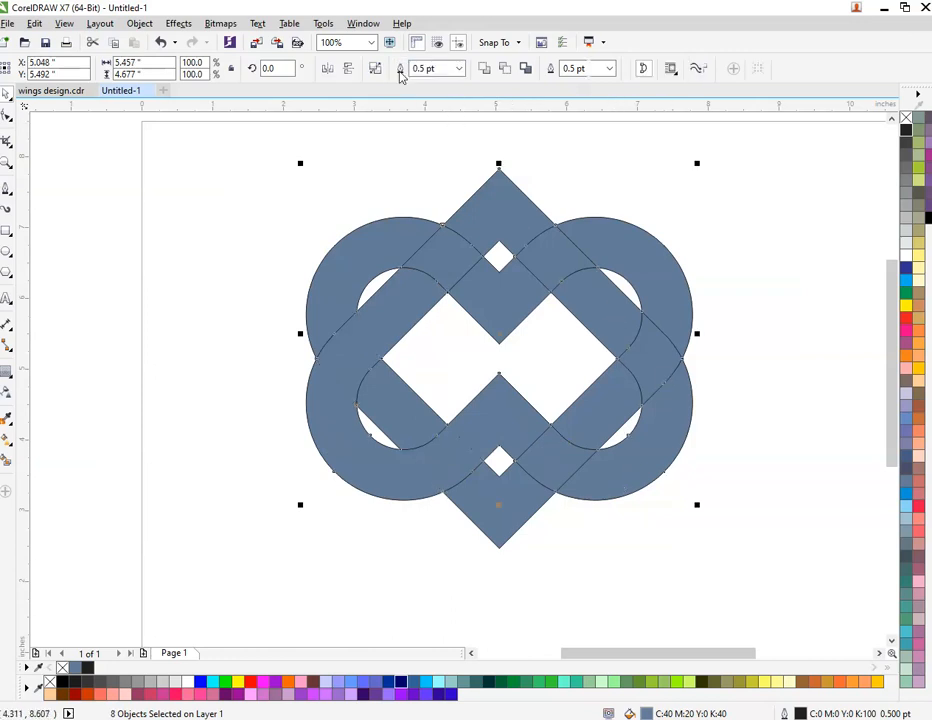
pyautogui.click(906, 284)
pyautogui.click(801, 301)
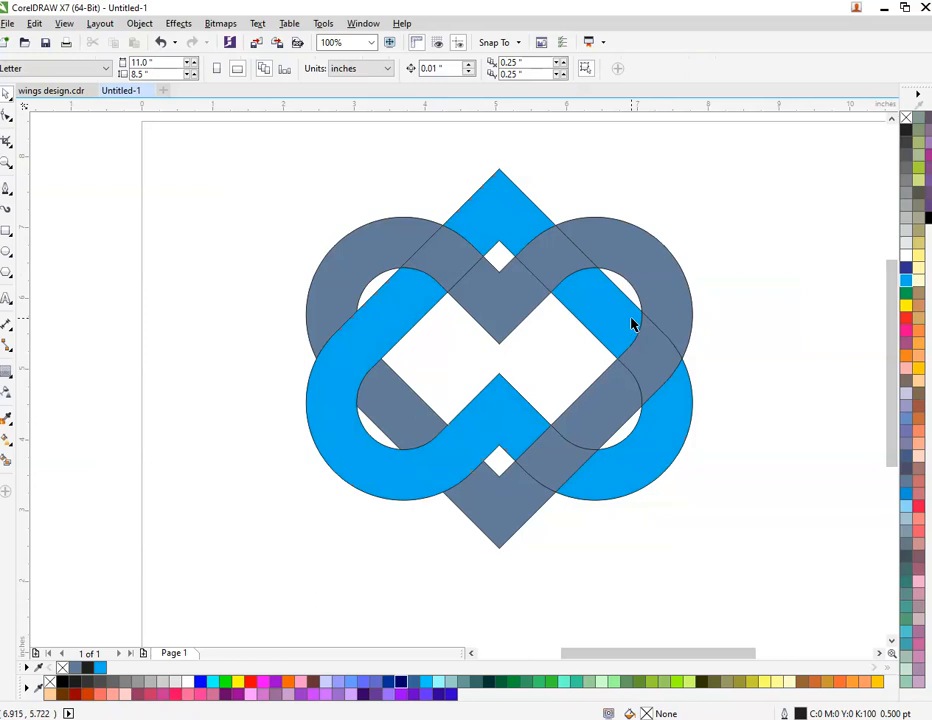
# Weld the inverted heart's remaining lower-right crossing and upper-right band segments into the light blue shape.
pyautogui.click(524, 449)
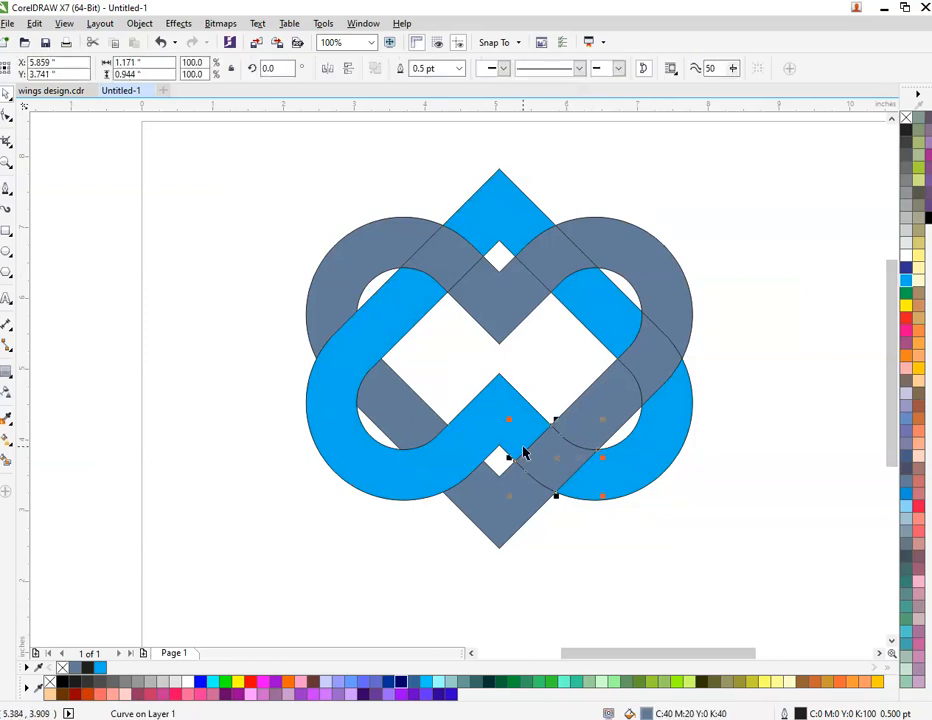
pyautogui.keyDown('shift'); pyautogui.click(483, 404); pyautogui.keyUp('shift')
pyautogui.click(404, 72)
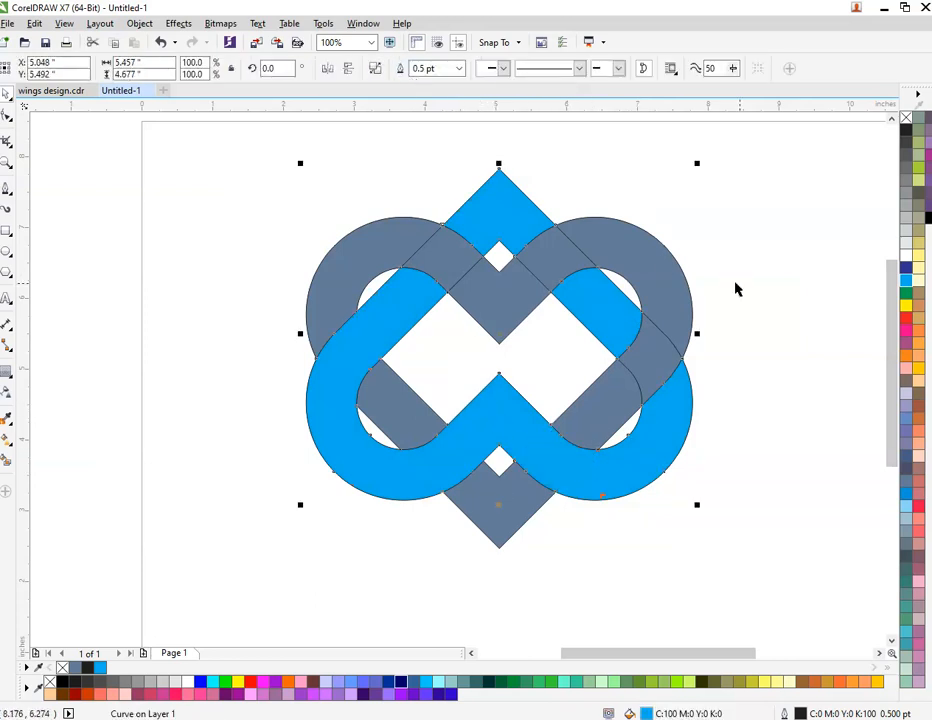
pyautogui.click(750, 287)
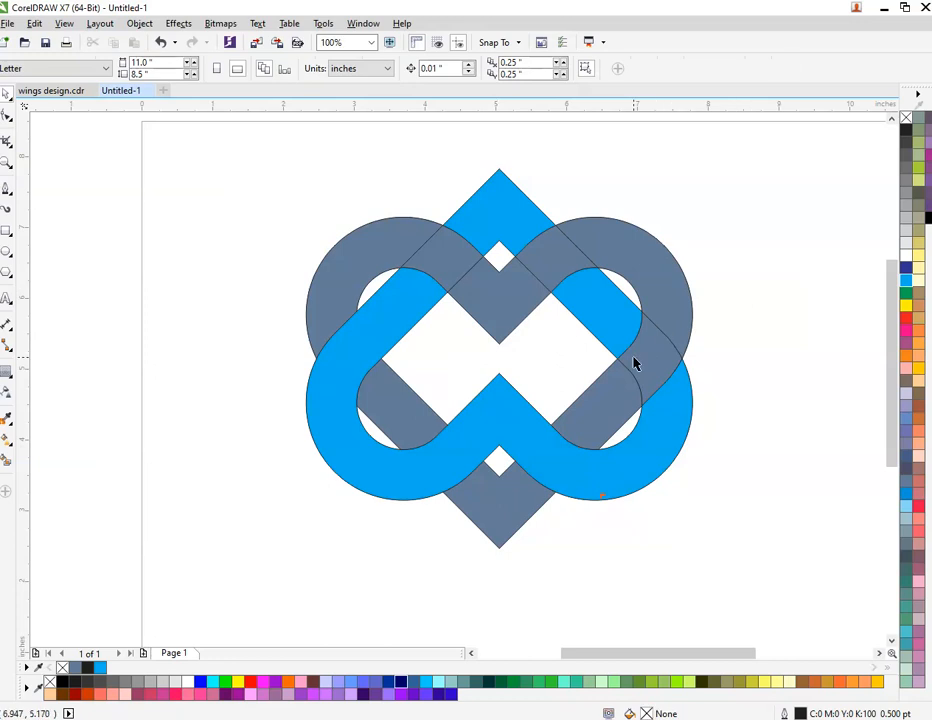
pyautogui.click(634, 364)
pyautogui.keyDown('shift'); pyautogui.click(520, 202); pyautogui.keyUp('shift')
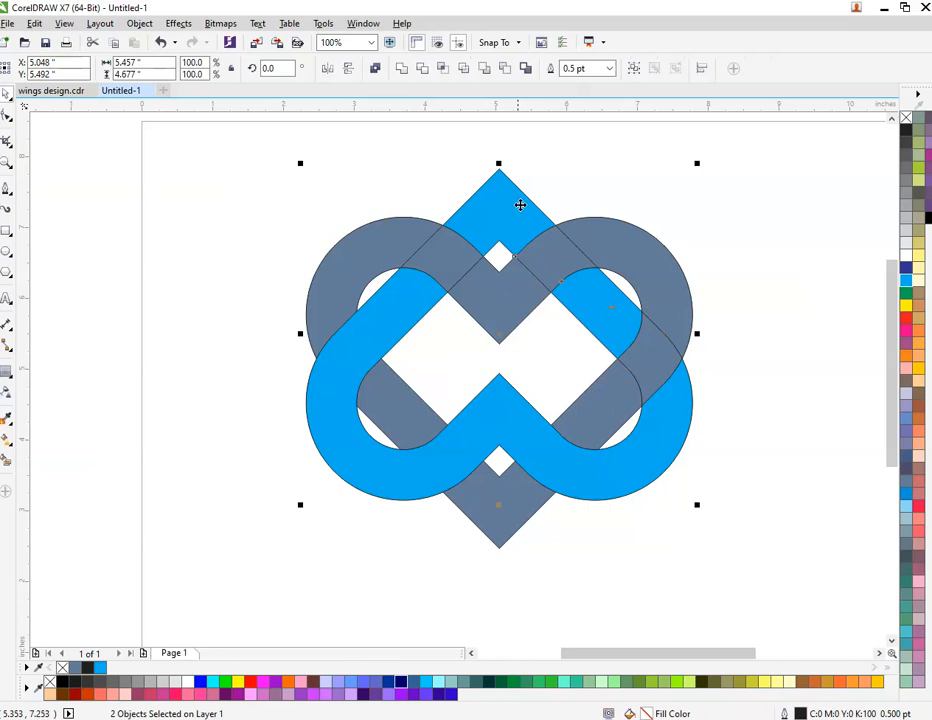
pyautogui.click(401, 69)
pyautogui.click(638, 198)
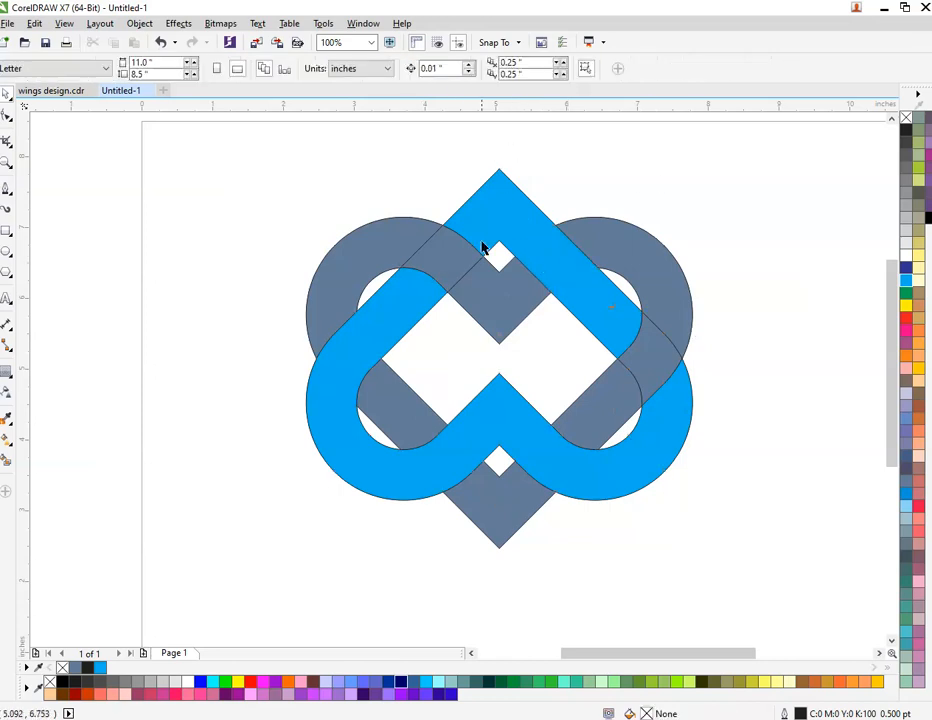
# Weld the upright heart's upper-left crossing, central V and right lobe segments together and fill them dark blue.
pyautogui.click(451, 254)
pyautogui.keyDown('shift'); pyautogui.click(556, 308); pyautogui.keyUp('shift')
pyautogui.keyDown('shift'); pyautogui.click(633, 262); pyautogui.keyUp('shift')
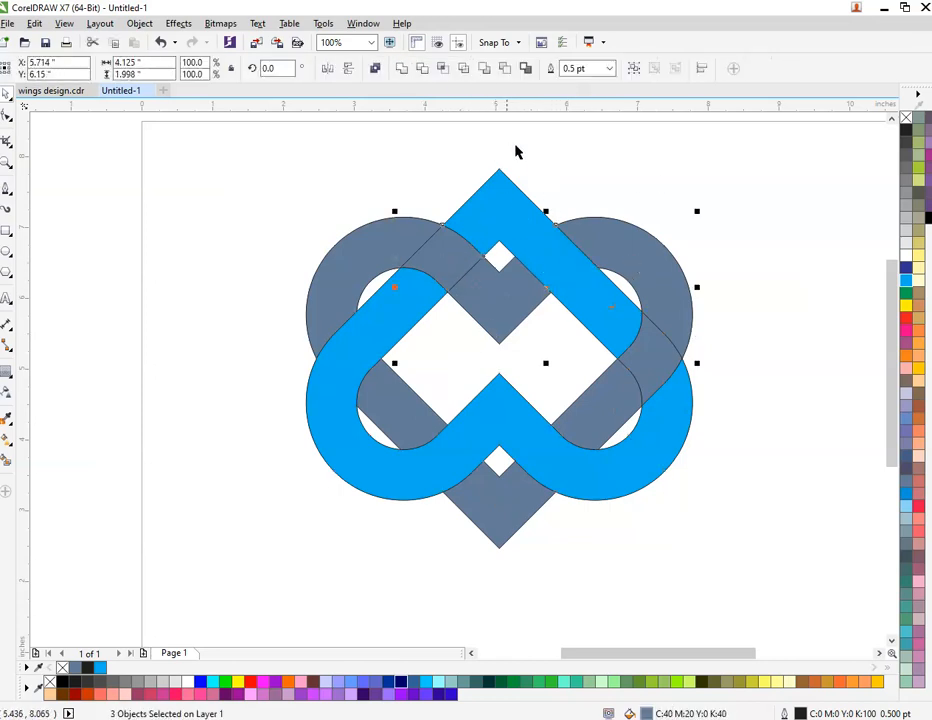
pyautogui.click(402, 70)
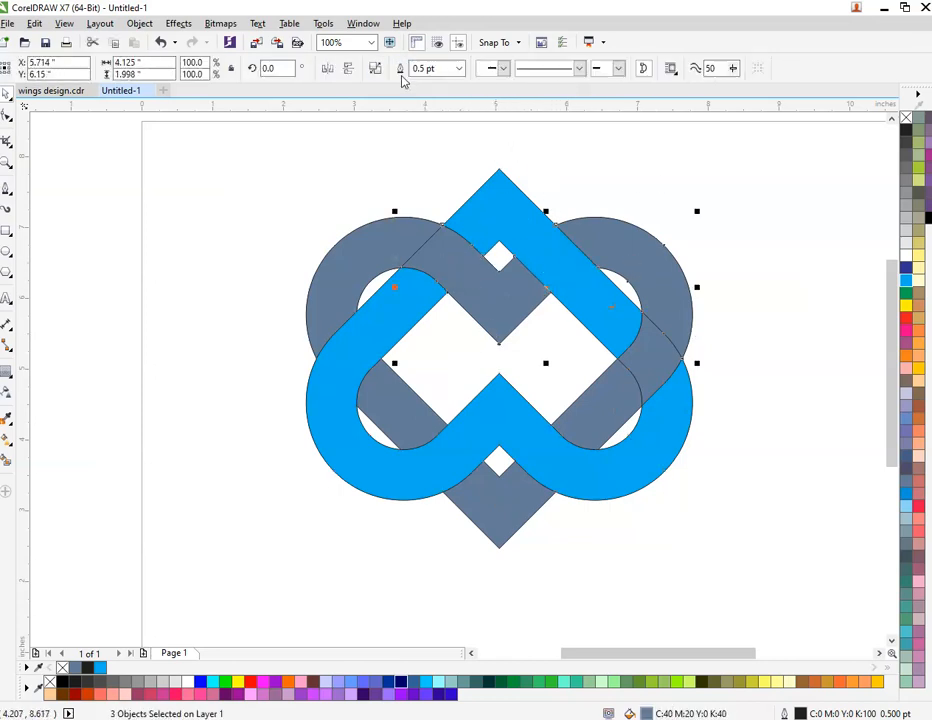
pyautogui.click(906, 268)
pyautogui.click(835, 276)
# Weld the upright heart's left lobe, right-side crossing and bottom point into its main shape.
pyautogui.click(499, 304)
pyautogui.keyDown('shift'); pyautogui.click(395, 262); pyautogui.keyUp('shift')
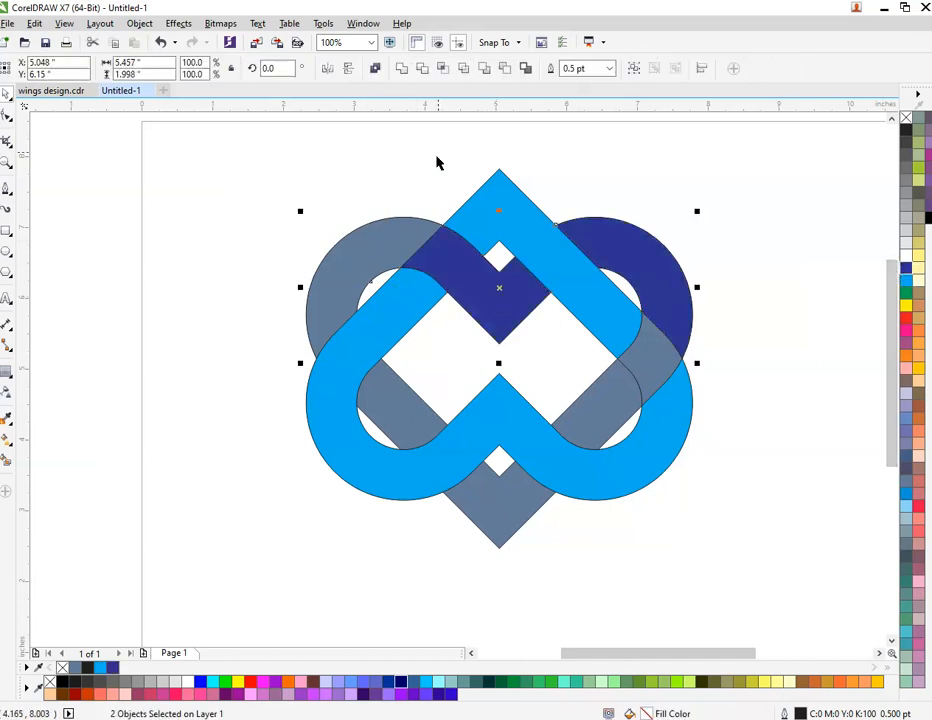
pyautogui.click(401, 68)
pyautogui.click(706, 211)
pyautogui.click(532, 297)
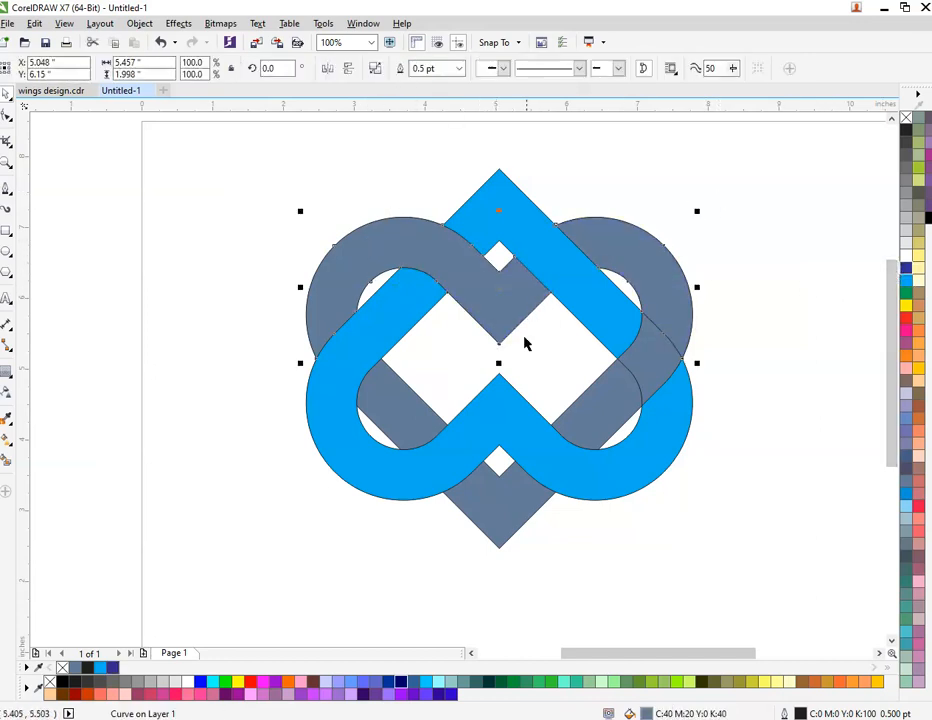
pyautogui.keyDown('shift'); pyautogui.click(661, 374); pyautogui.keyUp('shift')
pyautogui.keyDown('shift'); pyautogui.click(512, 486); pyautogui.keyUp('shift')
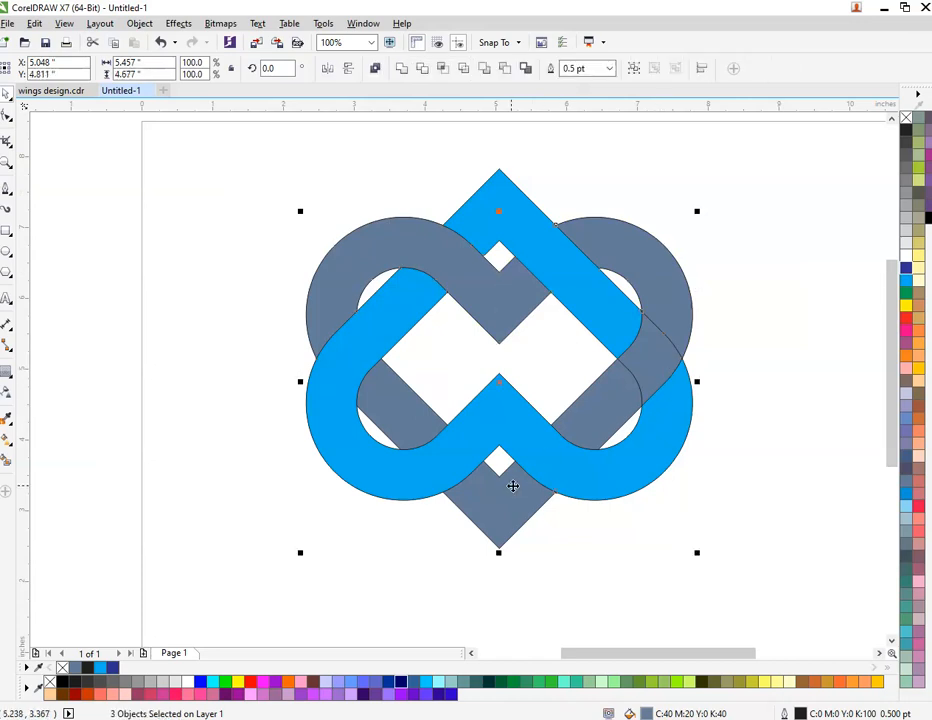
pyautogui.click(401, 68)
pyautogui.click(668, 163)
pyautogui.moveTo(655, 304); pyautogui.dragTo(701, 254)
pyautogui.hotkey('ctrl', 'z')
# Weld the remaining lower-right band segment into the upright heart and fill the whole heart dark blue.
pyautogui.keyDown('shift'); pyautogui.click(607, 409); pyautogui.keyUp('shift')
pyautogui.click(401, 68)
pyautogui.click(666, 170)
pyautogui.moveTo(668, 290); pyautogui.dragTo(695, 234)
pyautogui.hotkey('ctrl', 'z')
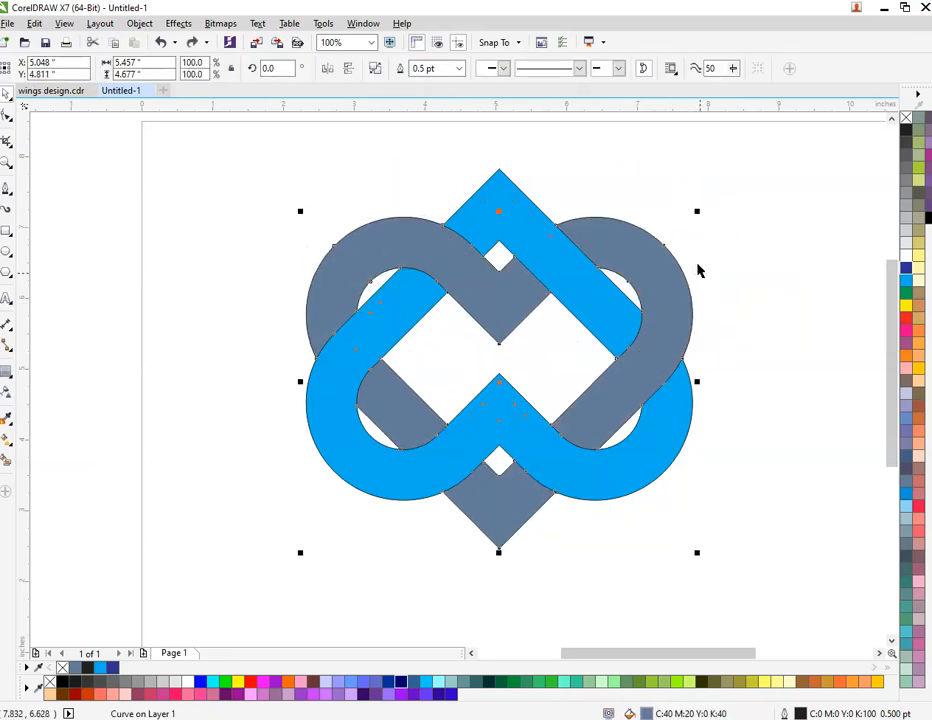
pyautogui.click(906, 267)
pyautogui.click(730, 302)
# Move both filled hearts clear of the original construction outlines and delete those outlines.
pyautogui.click(520, 302)
pyautogui.keyDown('shift'); pyautogui.click(527, 233); pyautogui.keyUp('shift')
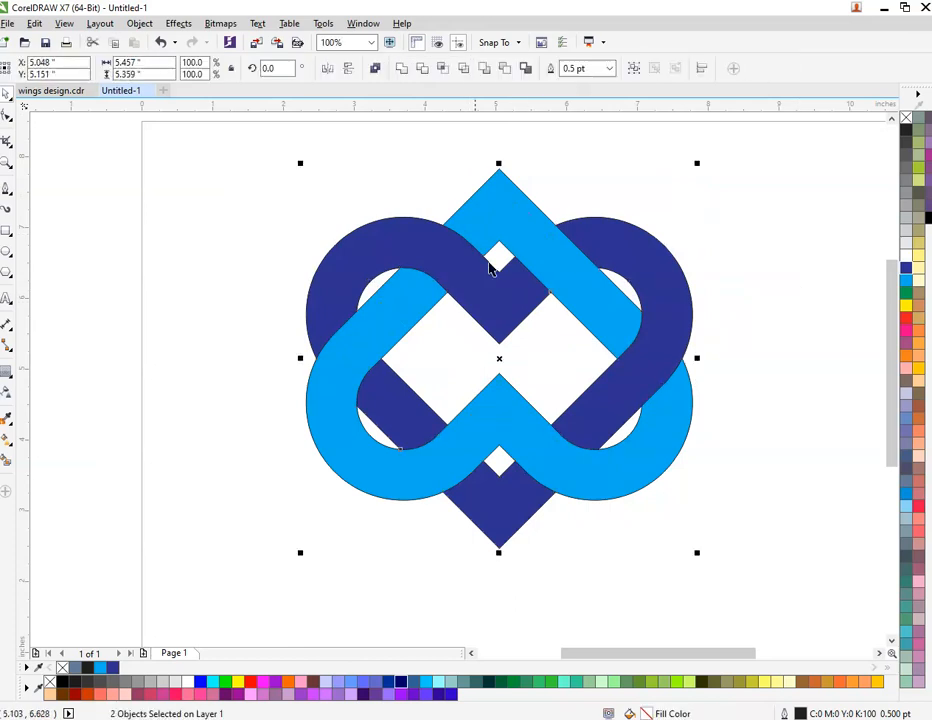
pyautogui.scroll(-1, 446, 288)
pyautogui.moveTo(457, 290); pyautogui.dragTo(668, 312)
pyautogui.click(406, 291)
pyautogui.moveTo(329, 194); pyautogui.dragTo(601, 540)
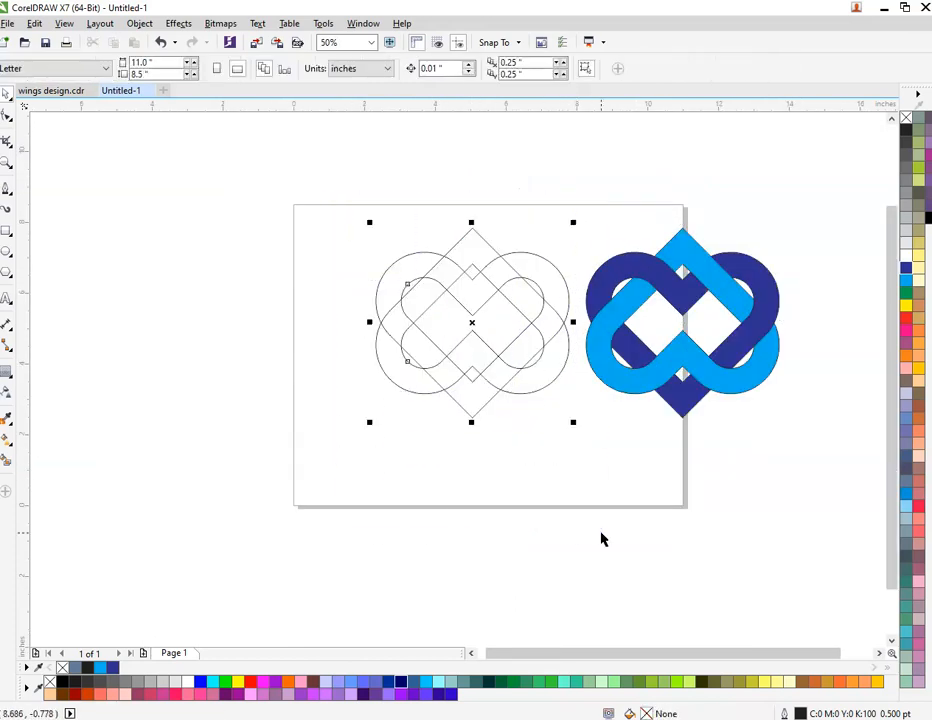
pyautogui.rightClick(547, 330)
pyautogui.click(576, 476)
# Move the two filled hearts back onto the page at about X 5.319 inches.
pyautogui.moveTo(547, 187); pyautogui.dragTo(807, 501)
pyautogui.moveTo(718, 374); pyautogui.dragTo(518, 372)
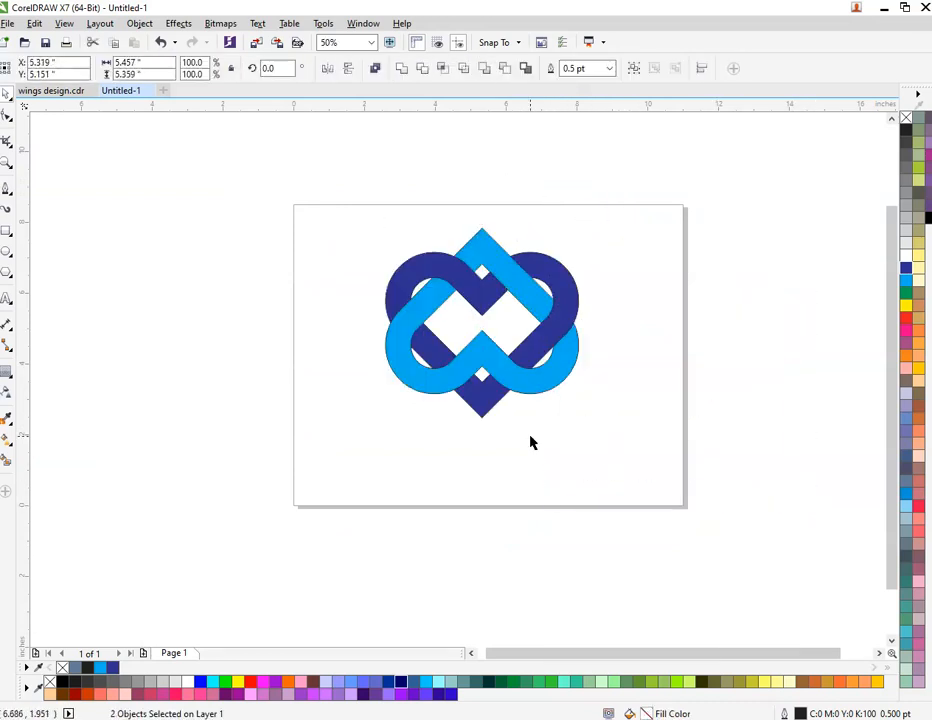
pyautogui.click(531, 442)
# Remove the outline from the light blue inverted heart by setting its outline width to None.
pyautogui.scroll(1, 535, 342)
pyautogui.click(537, 418)
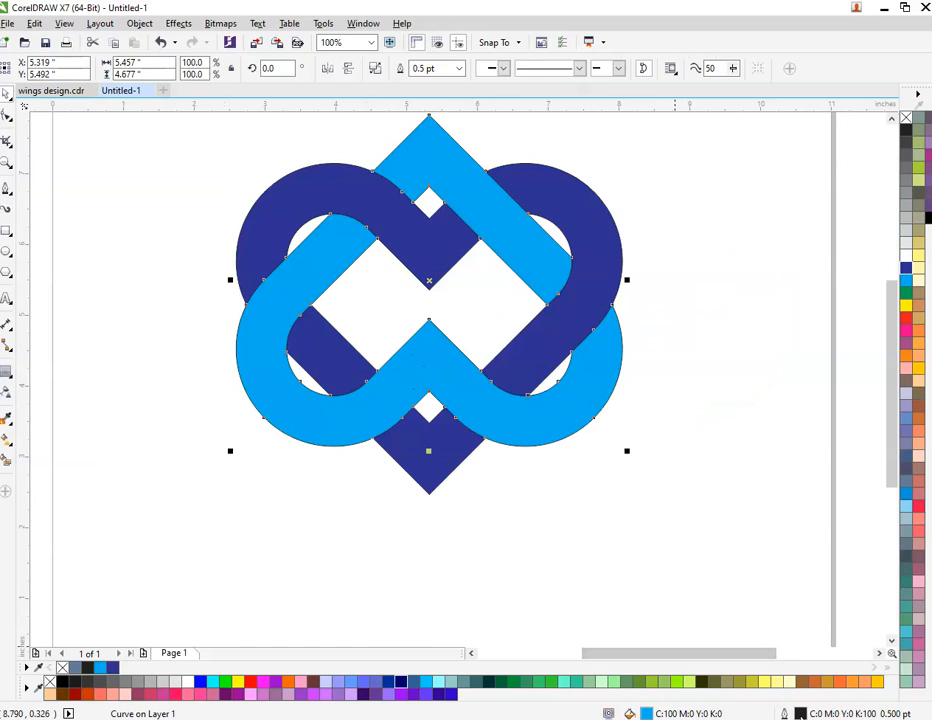
pyautogui.doubleClick(801, 714)
pyautogui.click(369, 276)
pyautogui.click(335, 286)
pyautogui.click(441, 508)
pyautogui.click(640, 445)
pyautogui.scroll(-1, 629, 447)
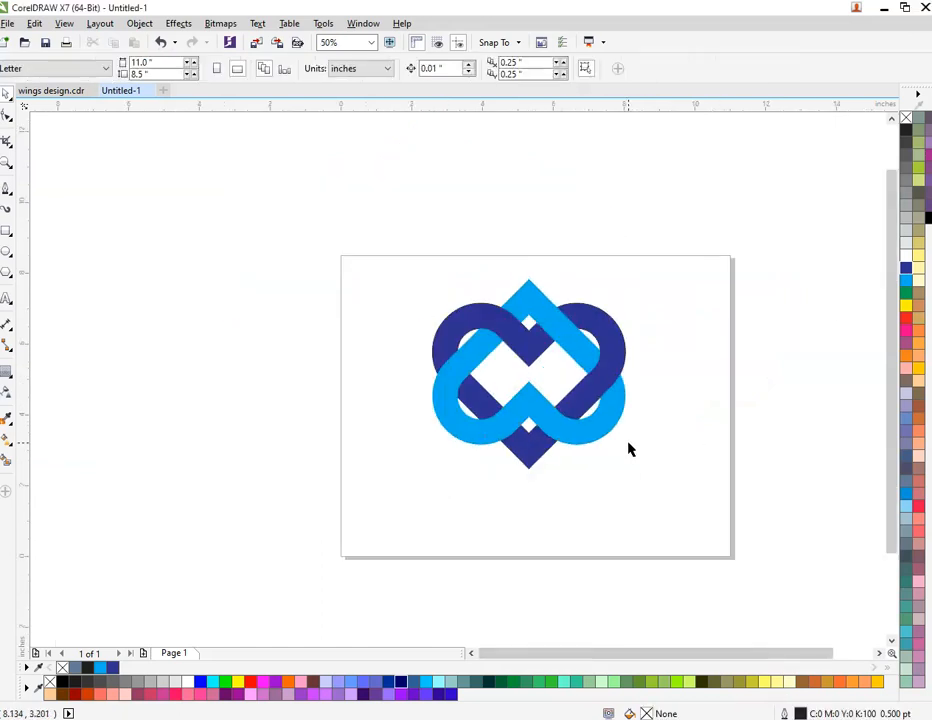
# Apply a linear fountain fill to the inverted heart, running from light blue at the lower notch to bright blue at the peak.
pyautogui.scroll(1, 566, 338)
pyautogui.click(588, 287)
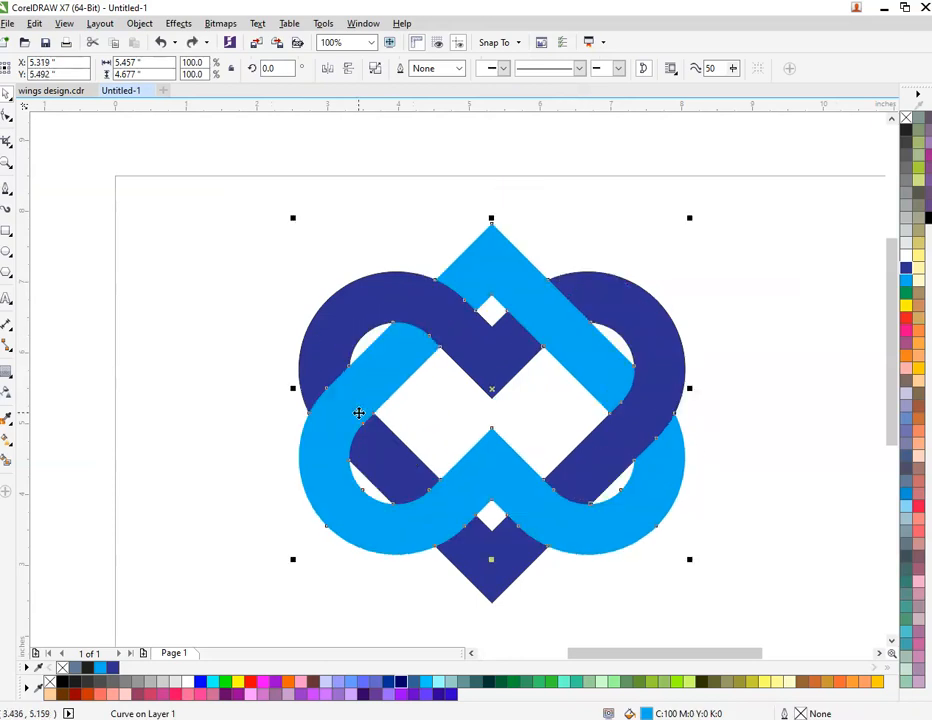
pyautogui.click(5, 446)
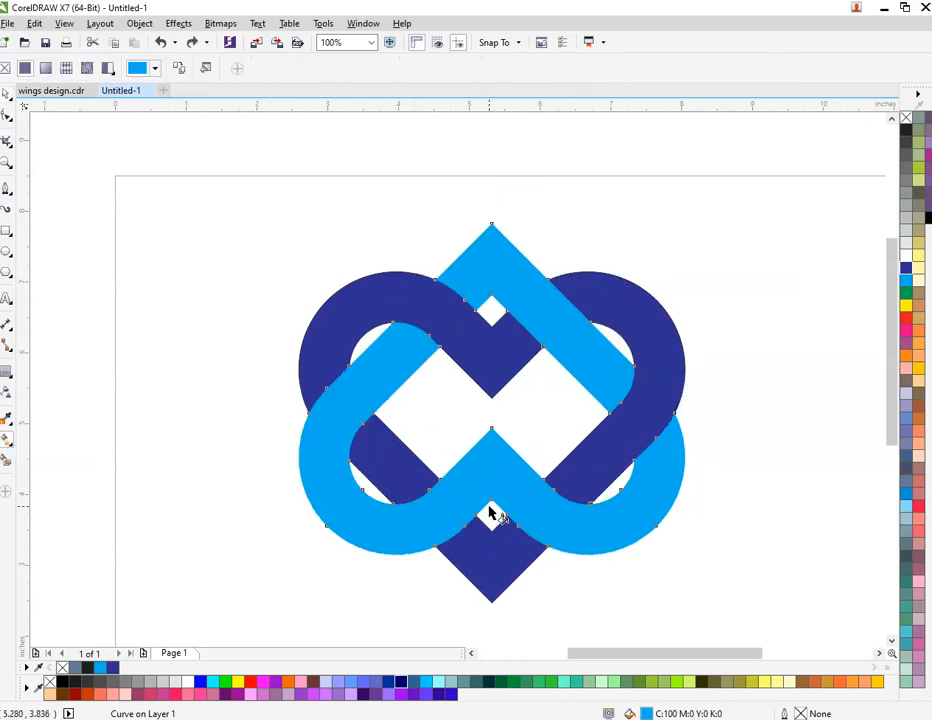
pyautogui.moveTo(492, 500); pyautogui.dragTo(491, 222)
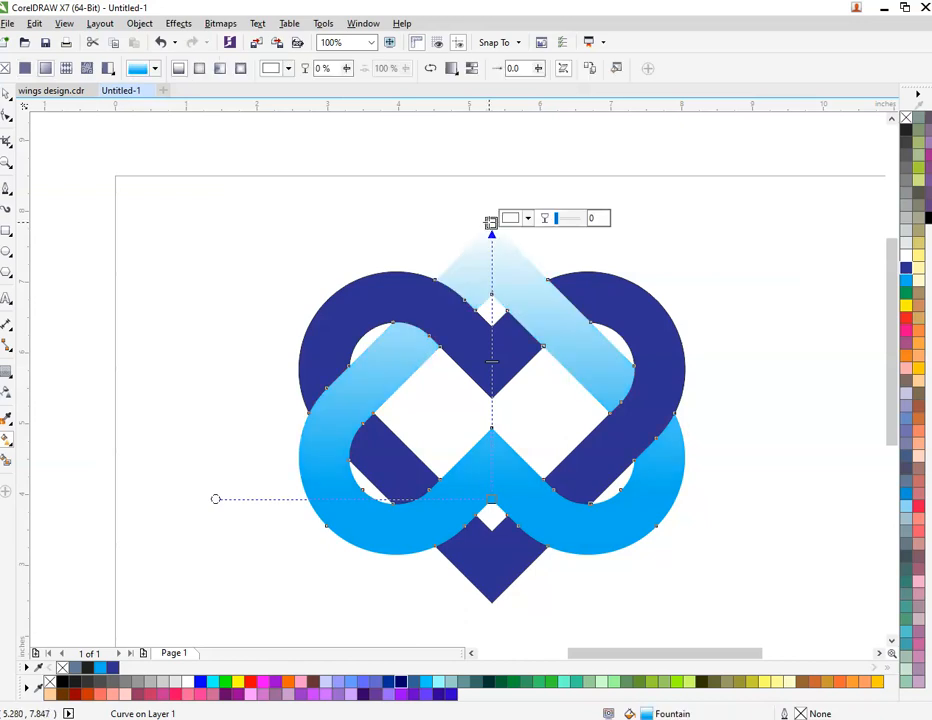
pyautogui.click(201, 683)
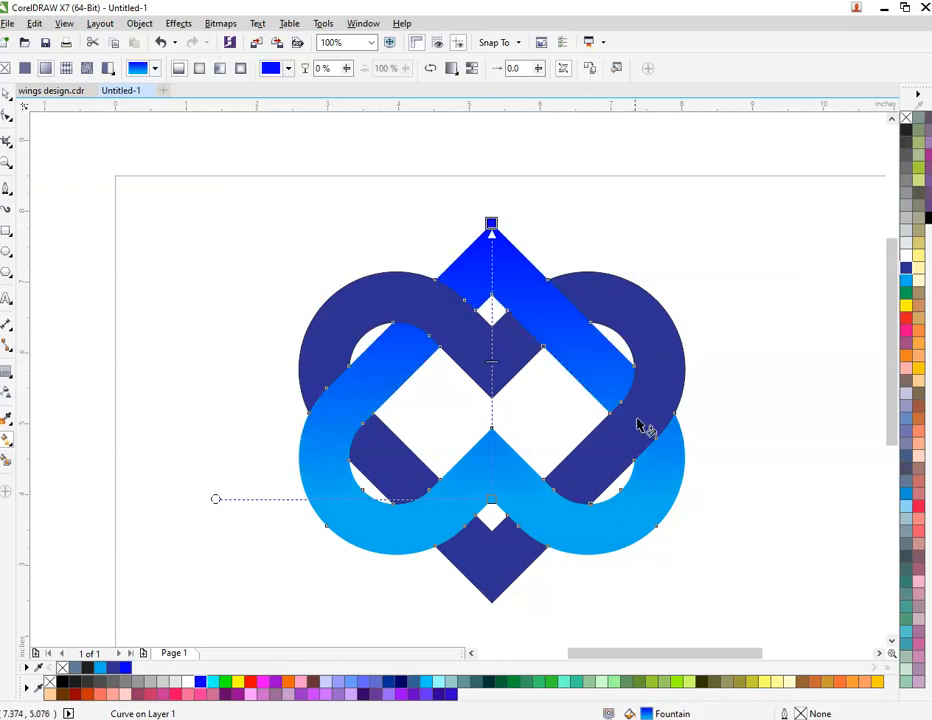
# Apply a linear fountain fill to the upright heart, running from cyan at the central notch to navy at the bottom point.
pyautogui.click(483, 389)
pyautogui.moveTo(495, 335); pyautogui.dragTo(491, 600)
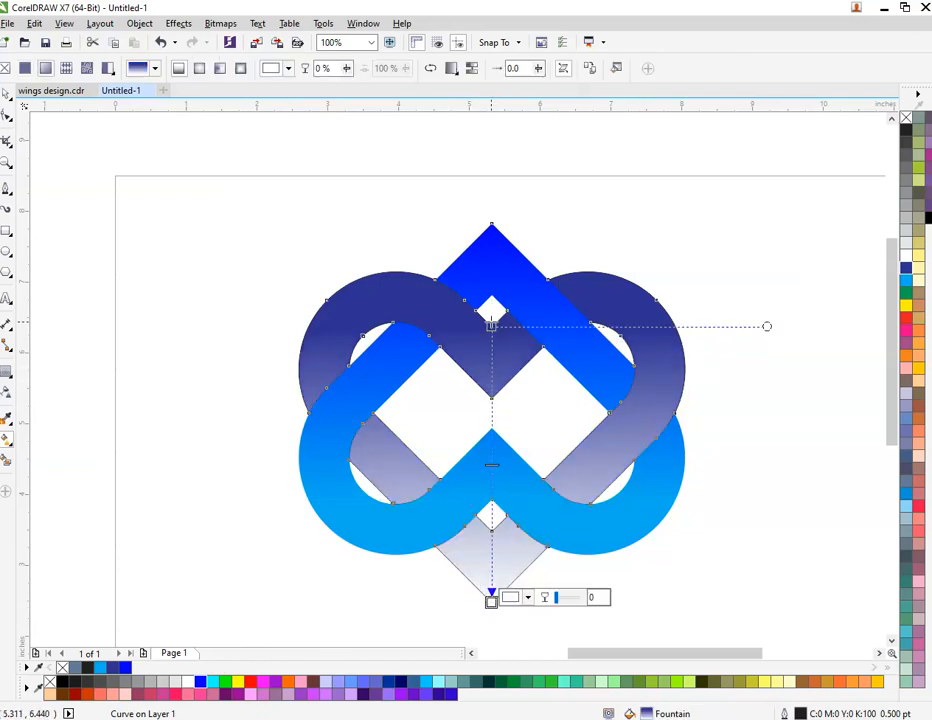
pyautogui.click(491, 325)
pyautogui.click(216, 682)
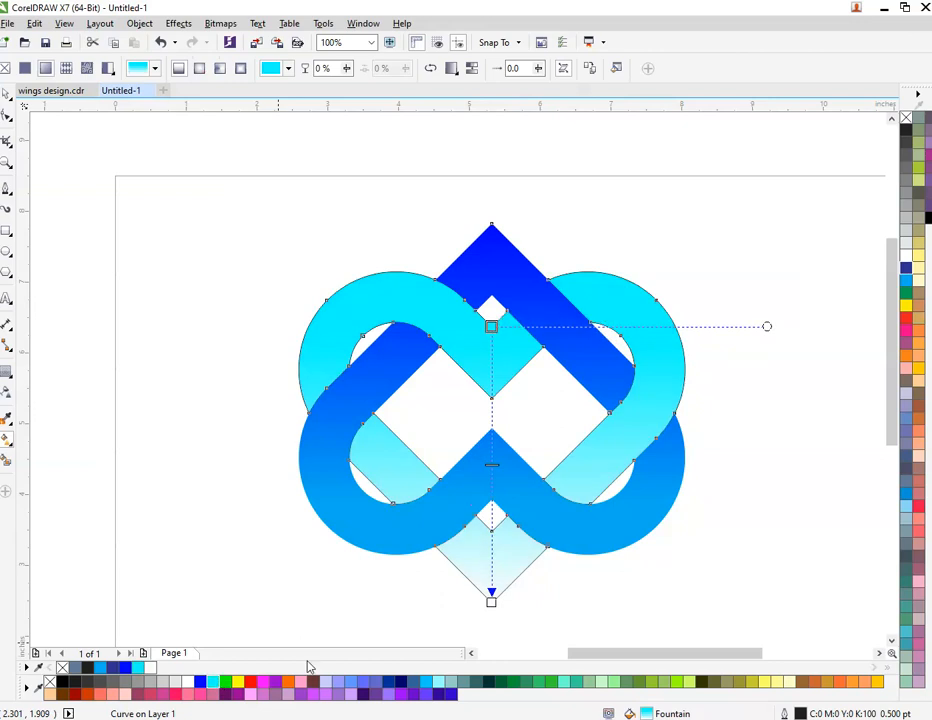
pyautogui.click(491, 601)
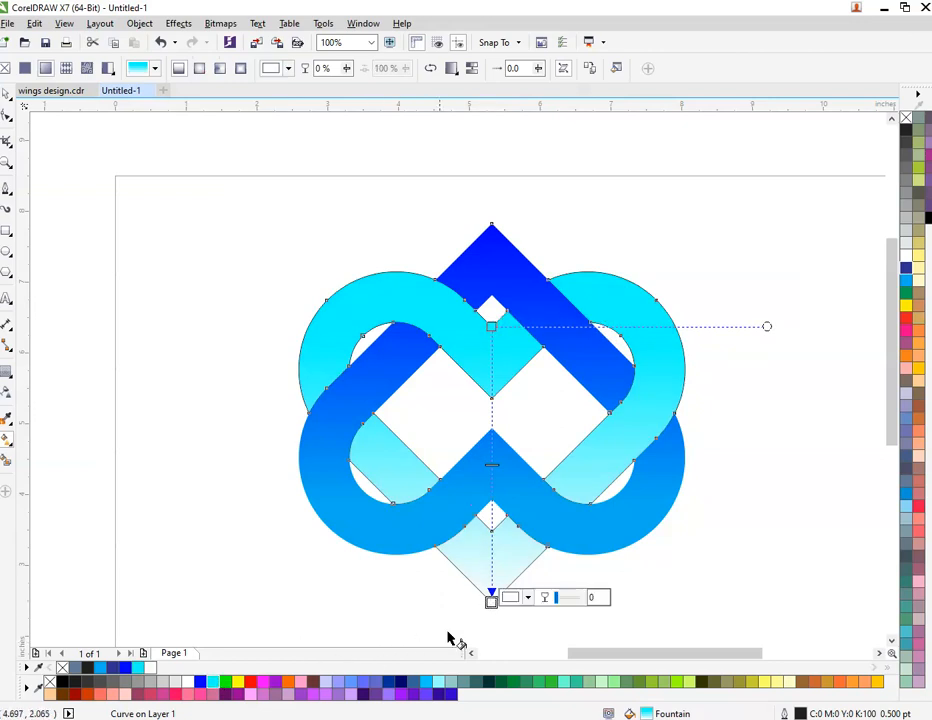
pyautogui.click(403, 683)
pyautogui.click(603, 582)
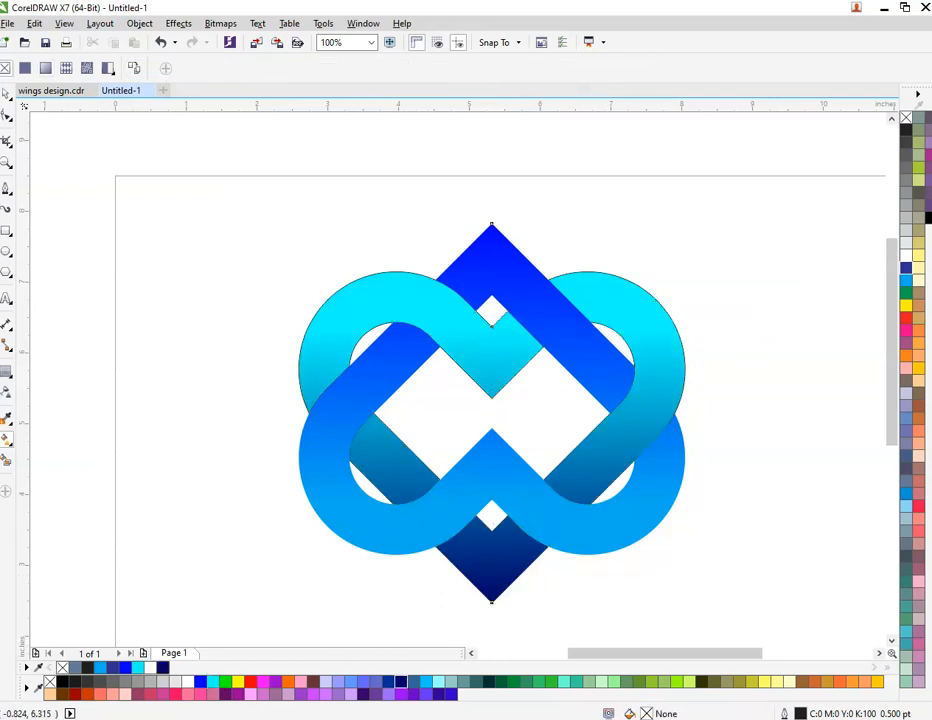
# Remove the outline from the upright cyan-to-navy heart by setting its outline width to None.
pyautogui.click(7, 94)
pyautogui.click(402, 300)
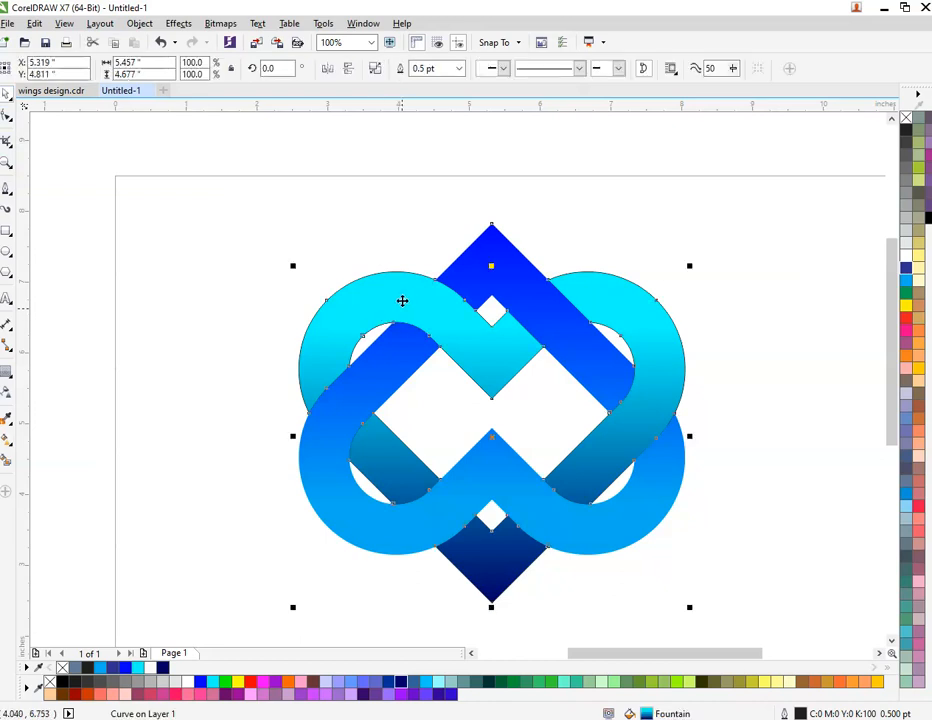
pyautogui.doubleClick(803, 711)
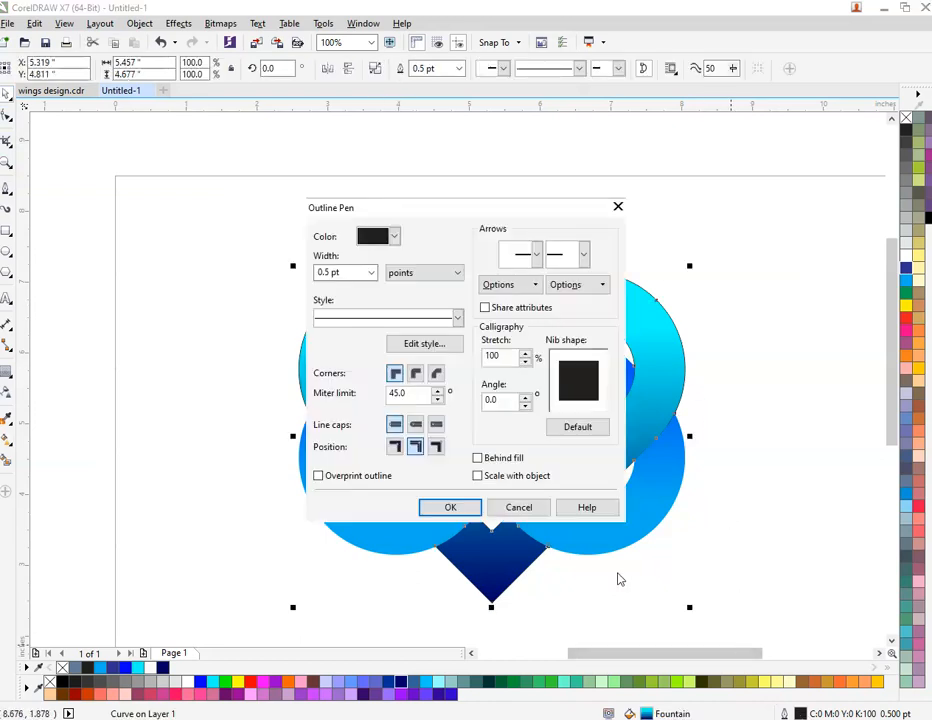
pyautogui.moveTo(345, 273); pyautogui.dragTo(315, 273)
pyautogui.click(362, 299)
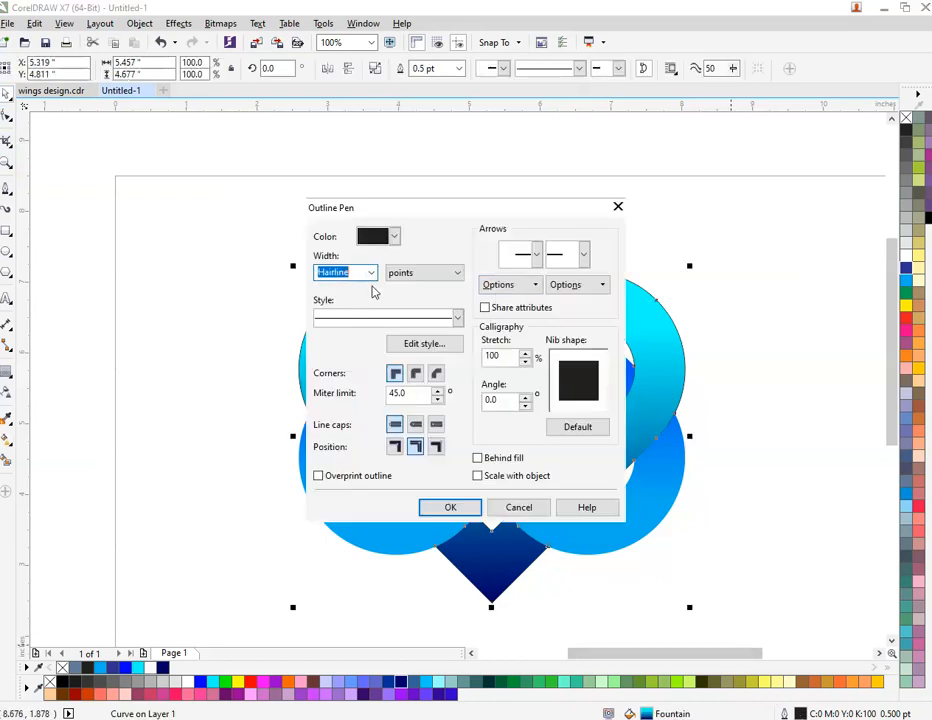
pyautogui.click(373, 273)
pyautogui.click(360, 287)
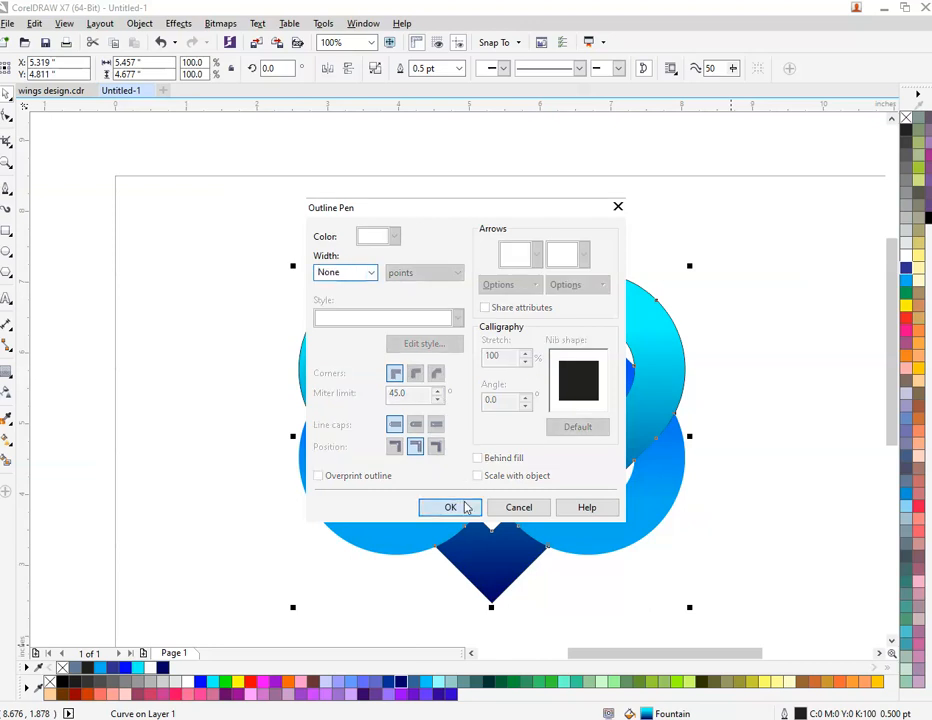
pyautogui.click(468, 505)
# Group the two interlaced hearts into a single object.
pyautogui.moveTo(229, 188); pyautogui.dragTo(770, 603)
pyautogui.rightClick(595, 401)
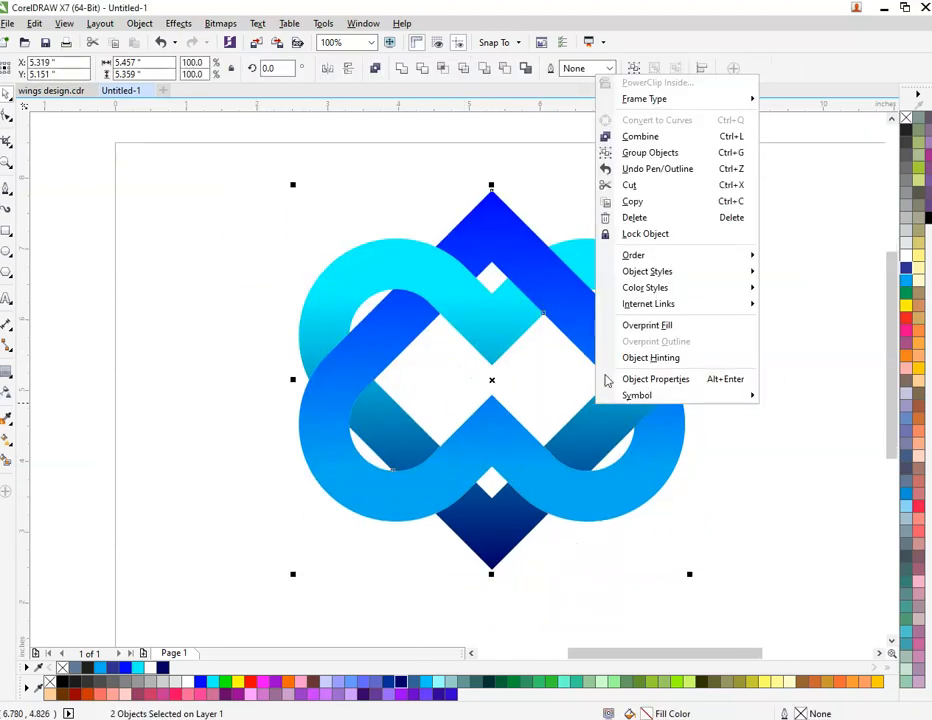
pyautogui.click(673, 218)
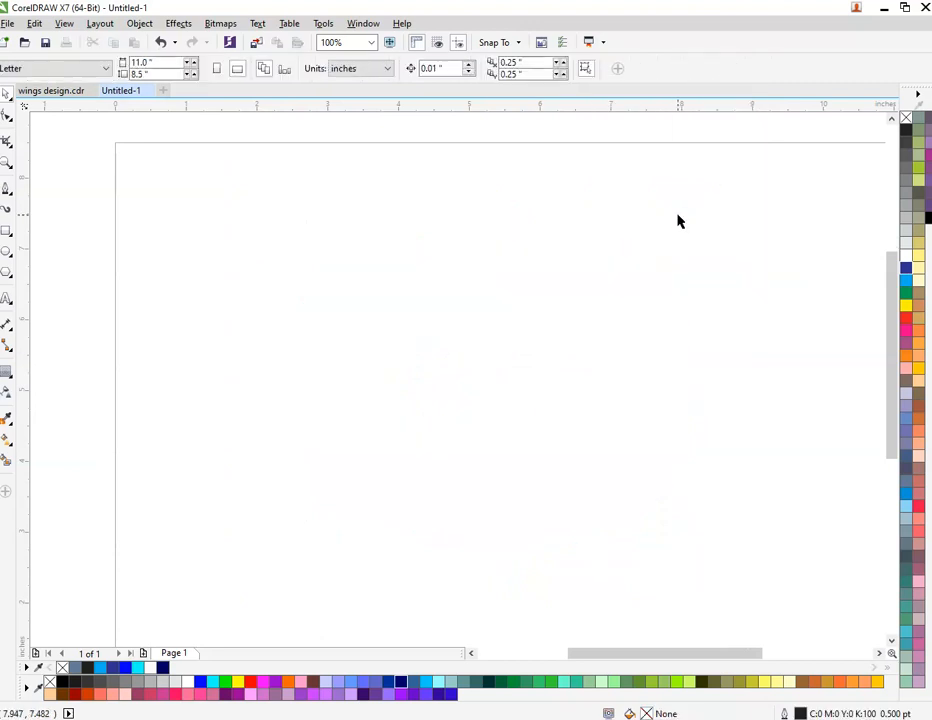
pyautogui.hotkey('ctrl', 'z')
pyautogui.rightClick(646, 270)
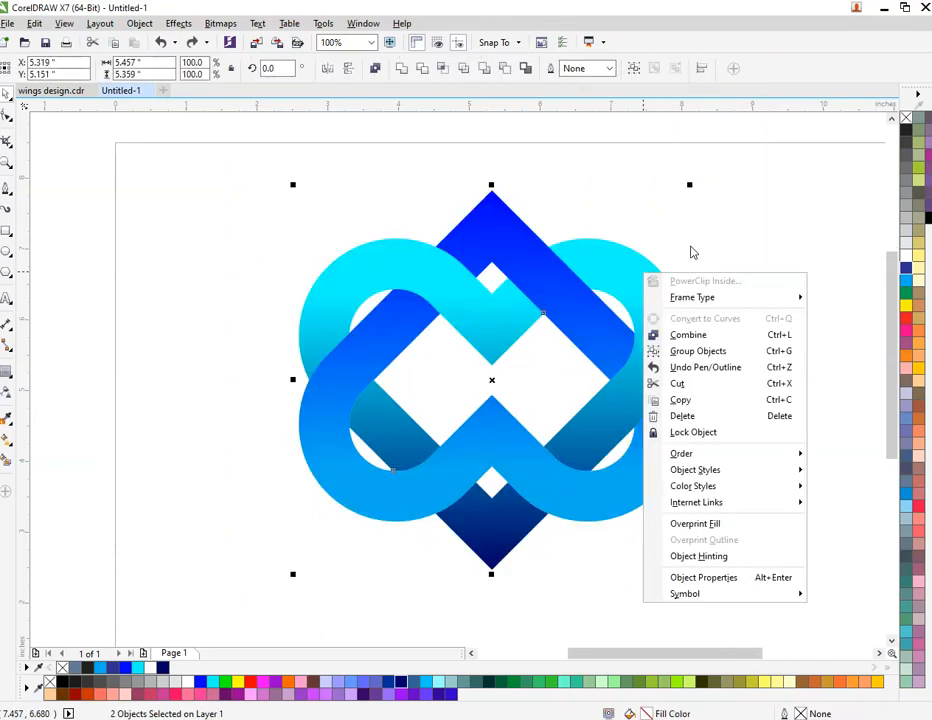
pyautogui.click(742, 355)
# Scale the grouped hearts down to about 4.025 by 3.953 inches and move them aside to about X 10.447 inches.
pyautogui.scroll(-2, 445, 270)
pyautogui.moveTo(568, 228); pyautogui.dragTo(549, 257)
pyautogui.moveTo(516, 300); pyautogui.dragTo(699, 302)
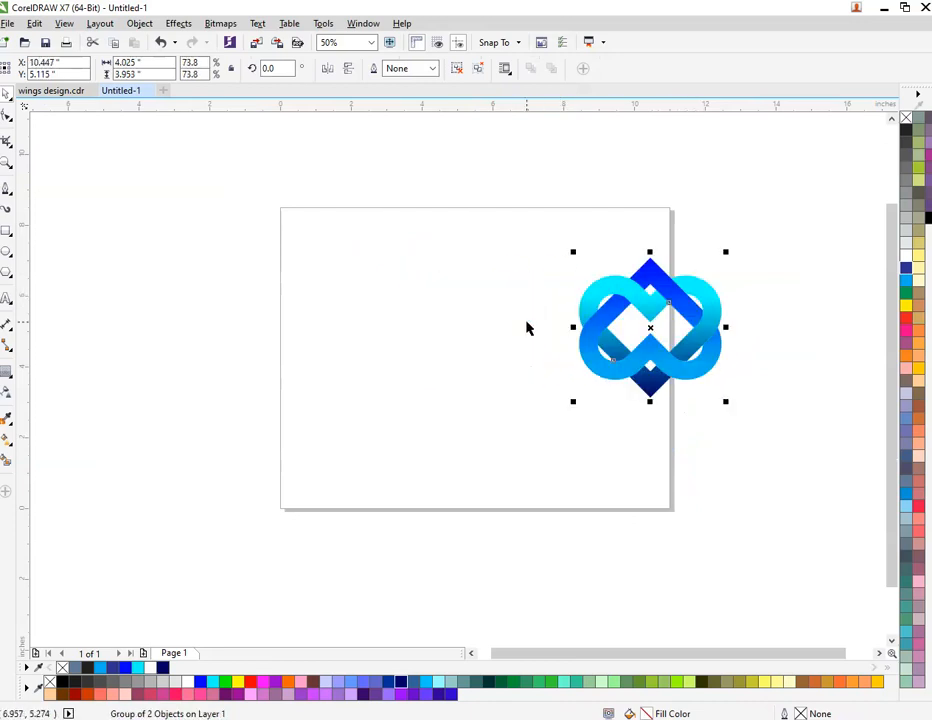
# Draw a background rectangle about 7.521 by 4.375 inches in the empty page area beside the hearts.
pyautogui.press('F6')
pyautogui.moveTo(292, 260); pyautogui.dragTo(562, 416)
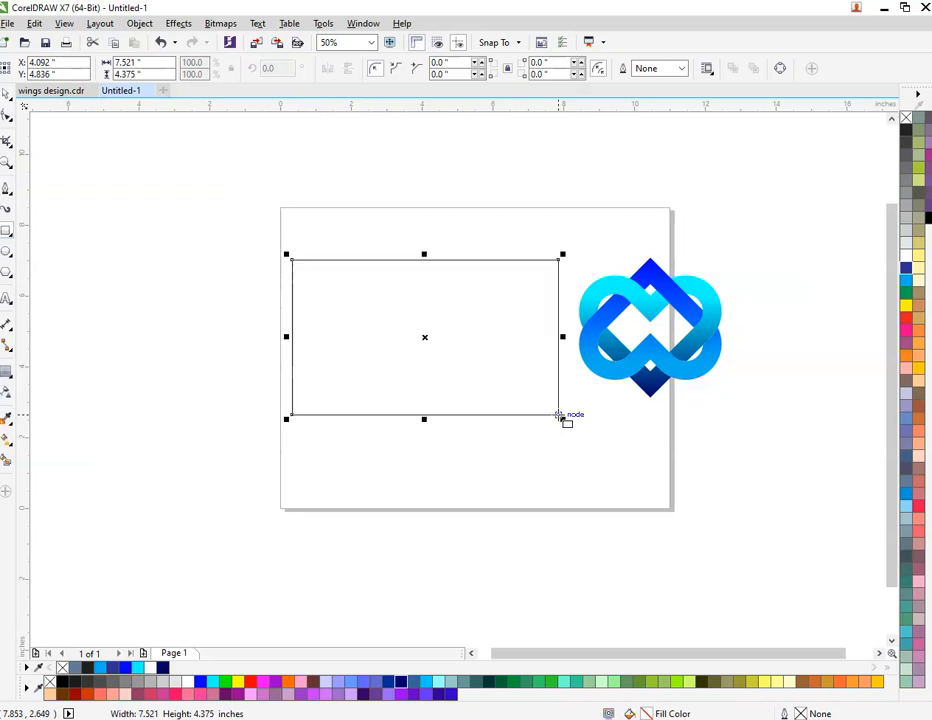
pyautogui.scroll(2, 514, 335)
pyautogui.click(237, 152)
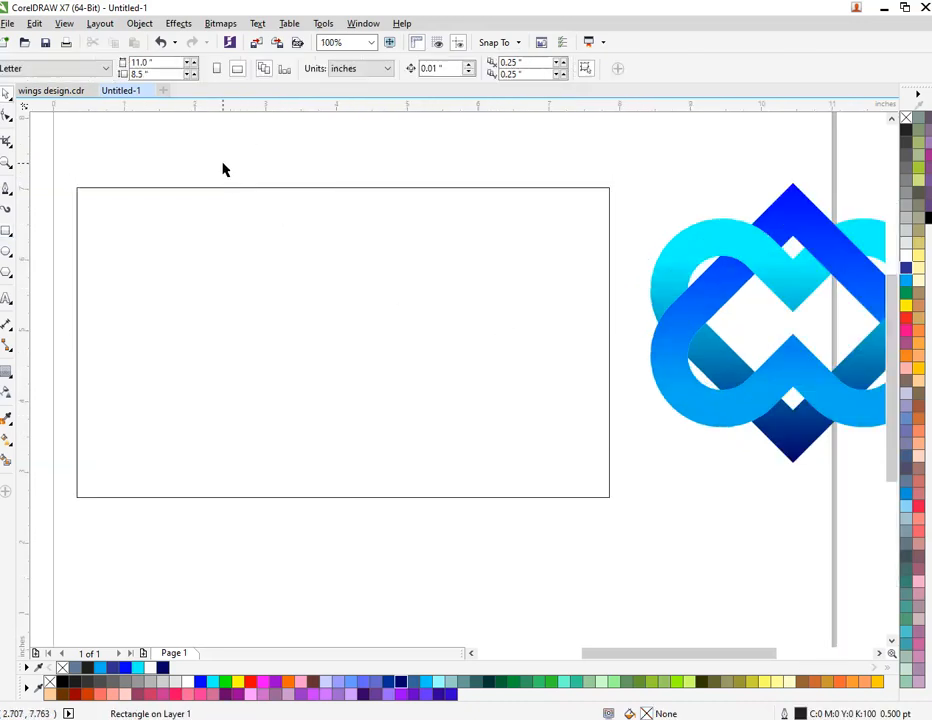
# Apply an elliptical fountain fill centred on the rectangle, running from white in the middle to grey at the edges.
pyautogui.click(174, 350)
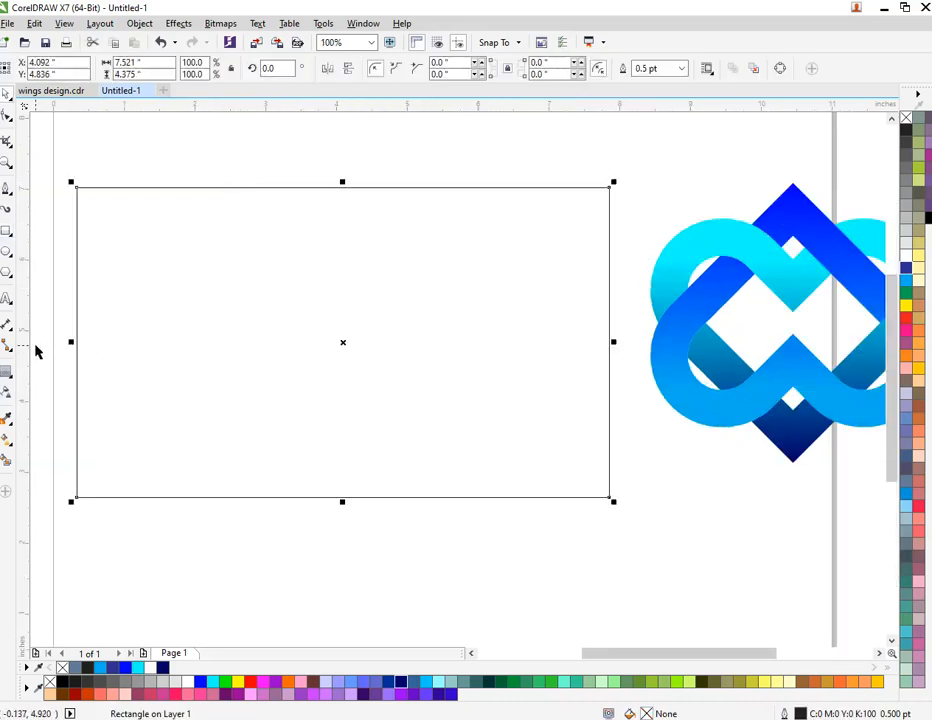
pyautogui.click(5, 445)
pyautogui.moveTo(306, 327); pyautogui.dragTo(608, 333)
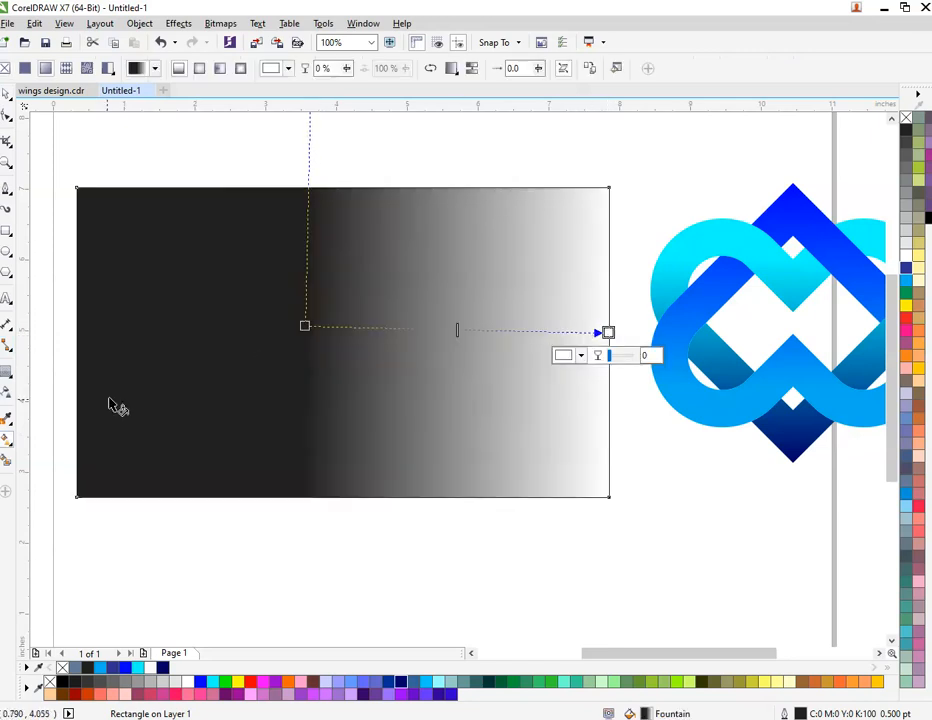
pyautogui.click(199, 68)
pyautogui.moveTo(455, 328); pyautogui.dragTo(342, 341)
pyautogui.moveTo(606, 333); pyautogui.dragTo(607, 341)
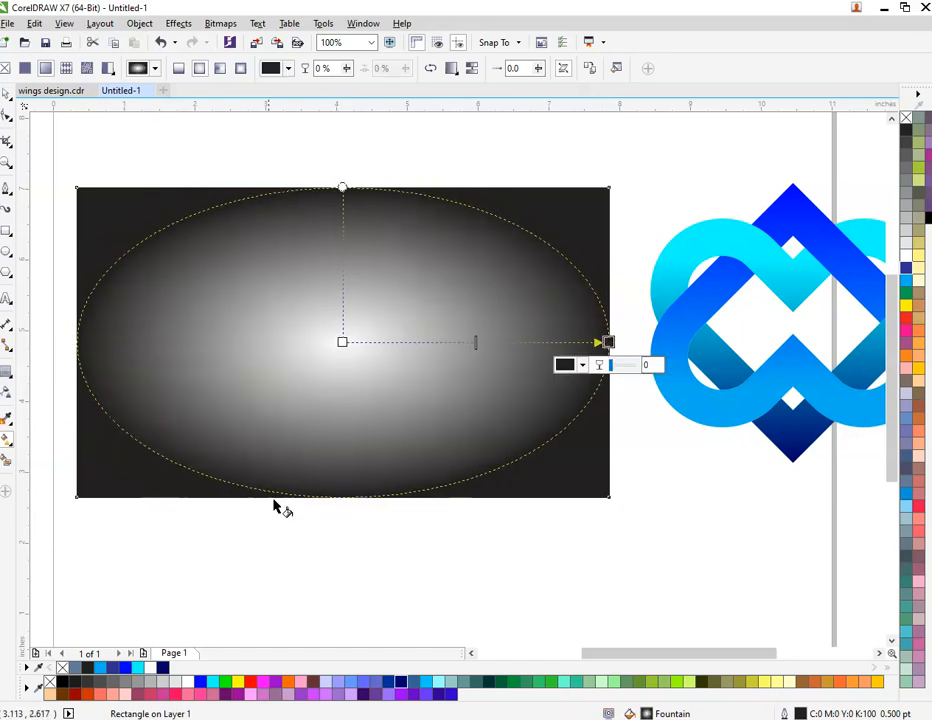
pyautogui.click(167, 682)
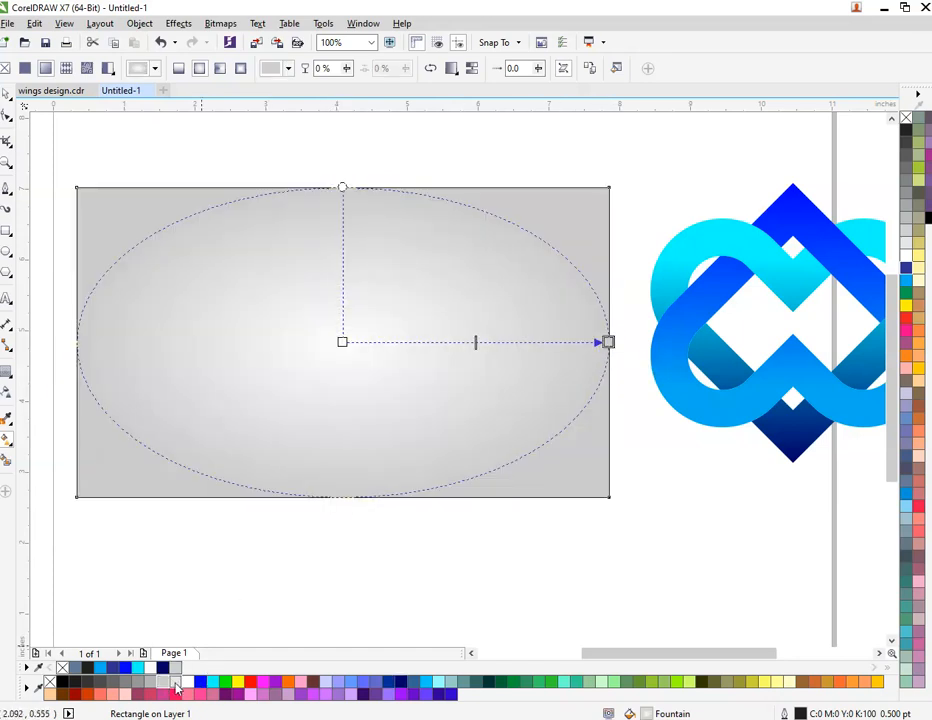
pyautogui.click(153, 684)
pyautogui.press('Escape')
pyautogui.press('space')
# Centre the grouped hearts on the grey rectangle and send the rectangle to the back.
pyautogui.click(707, 381)
pyautogui.keyDown('shift'); pyautogui.click(488, 433); pyautogui.keyUp('shift')
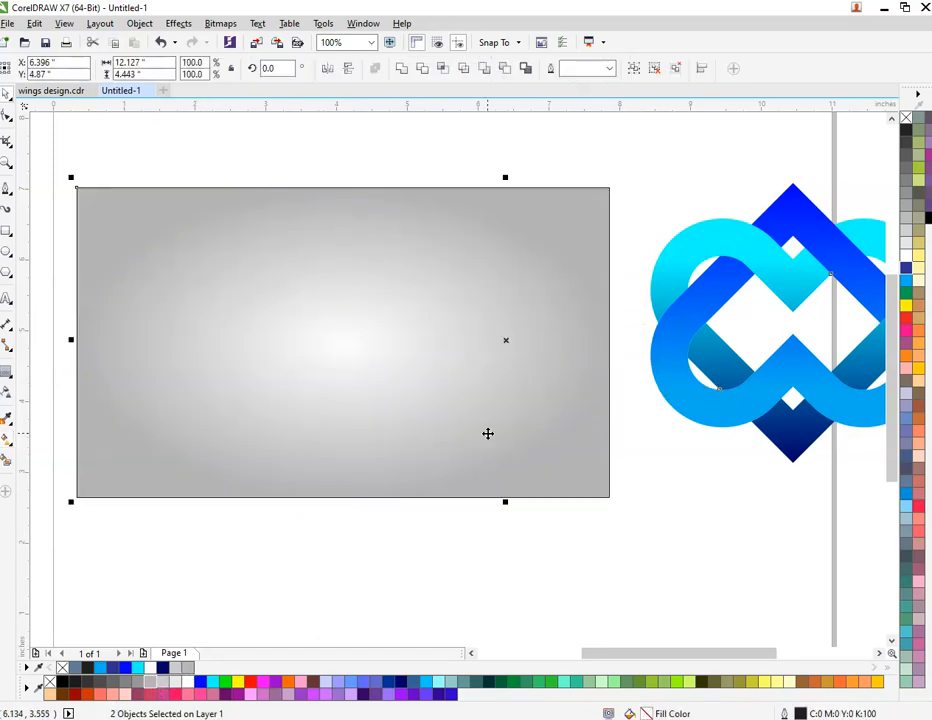
pyautogui.press('c')
pyautogui.press('e')
pyautogui.click(474, 556)
pyautogui.click(582, 477)
pyautogui.hotkey('shift', 'pagedown')
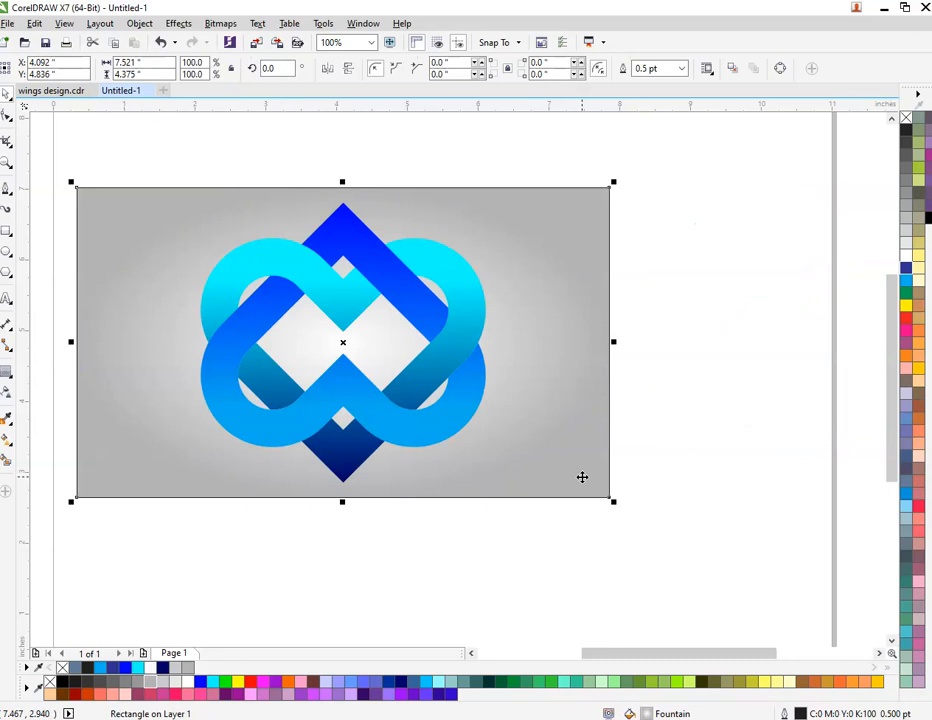
pyautogui.click(525, 528)
# Scale the grouped hearts to about 3.585 by 3.521 inches and place them in the rectangle's right half at about X 5.798 inches.
pyautogui.click(399, 424)
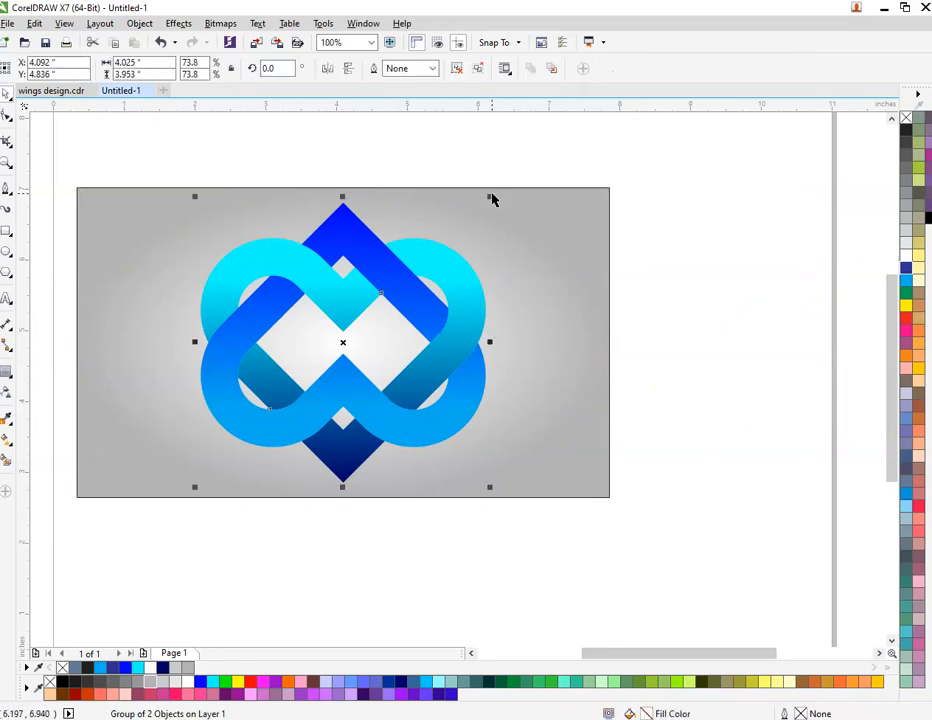
pyautogui.moveTo(488, 197); pyautogui.dragTo(445, 239)
pyautogui.moveTo(394, 290); pyautogui.dragTo(496, 285)
pyautogui.moveTo(532, 241); pyautogui.dragTo(576, 199)
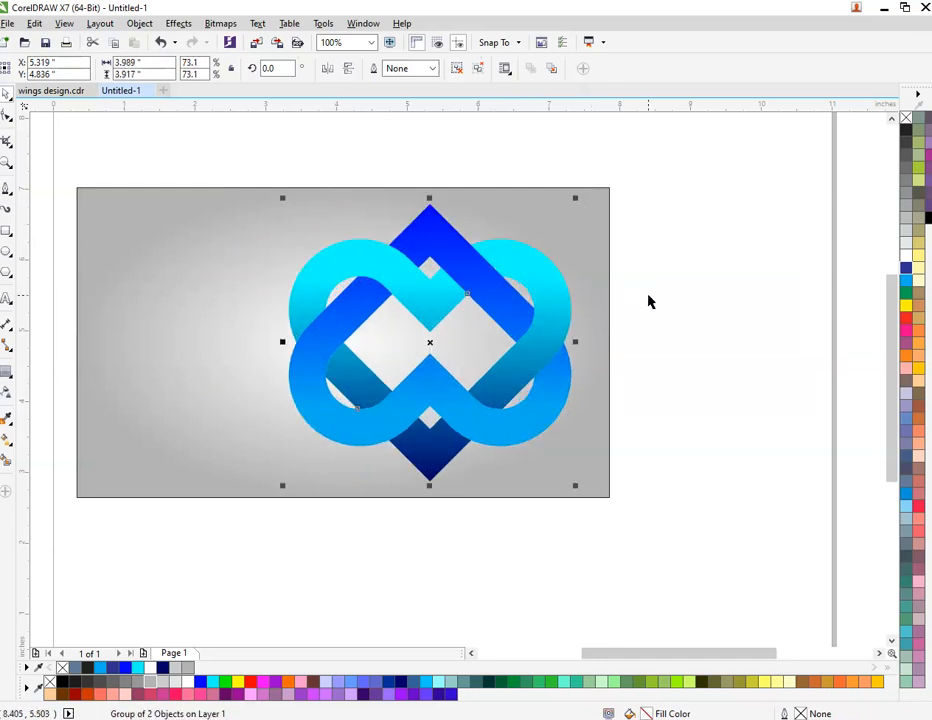
pyautogui.scroll(-2, 648, 301)
pyautogui.scroll(2, 439, 289)
pyautogui.moveTo(784, 210); pyautogui.dragTo(769, 224)
pyautogui.moveTo(671, 281); pyautogui.dragTo(704, 280)
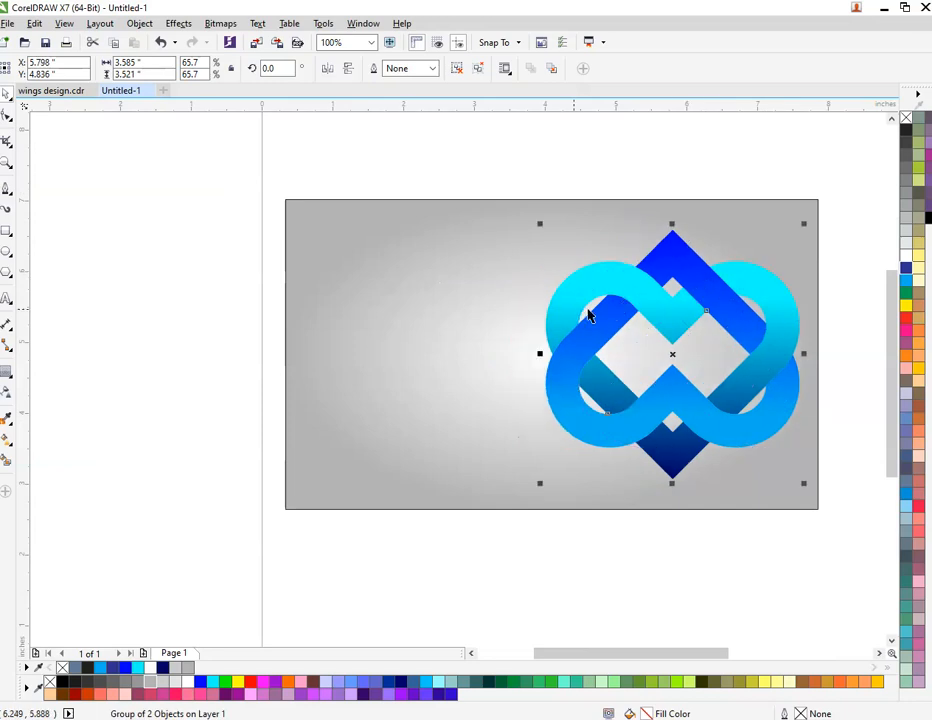
# Draw a square about 2.667 inches wide beside the grey rectangle and add a smaller concentric copy inside it.
pyautogui.click(7, 230)
pyautogui.moveTo(77, 252); pyautogui.dragTo(240, 439)
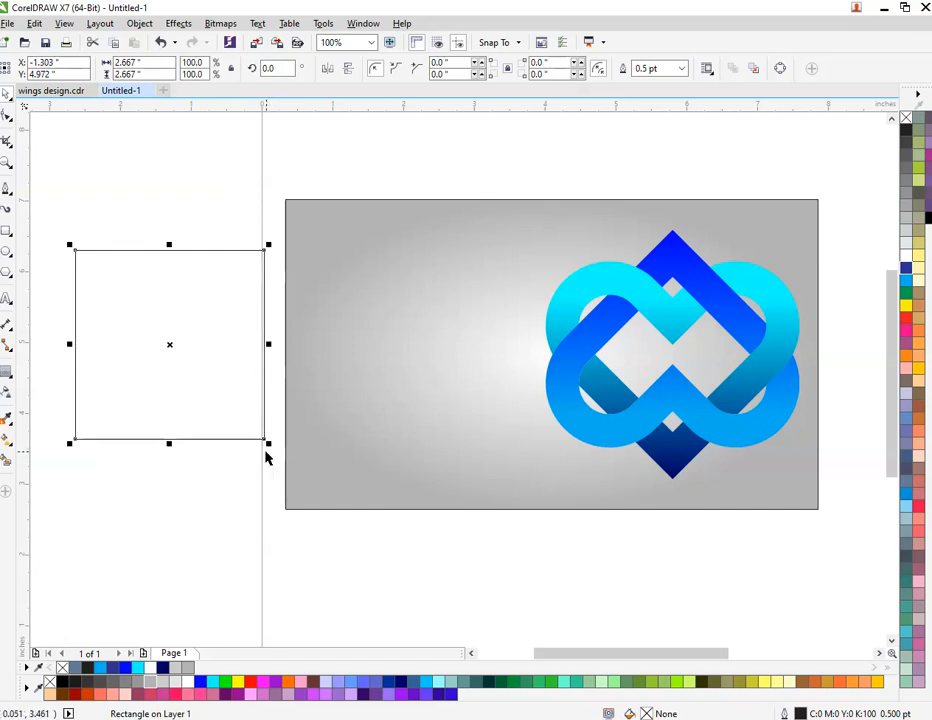
pyautogui.moveTo(268, 444); pyautogui.dragTo(255, 429)
# Trim the inner square out of the outer one and delete the inner square to leave a hollow frame.
pyautogui.keyDown('shift'); pyautogui.click(249, 254); pyautogui.keyUp('shift')
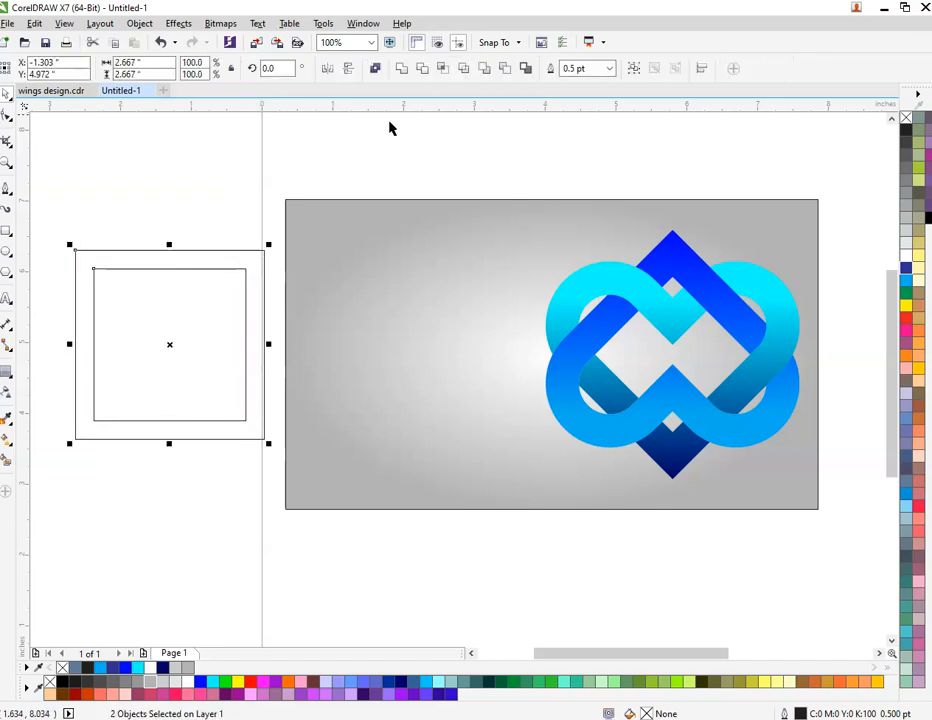
pyautogui.click(422, 70)
pyautogui.click(218, 270)
pyautogui.press('Delete')
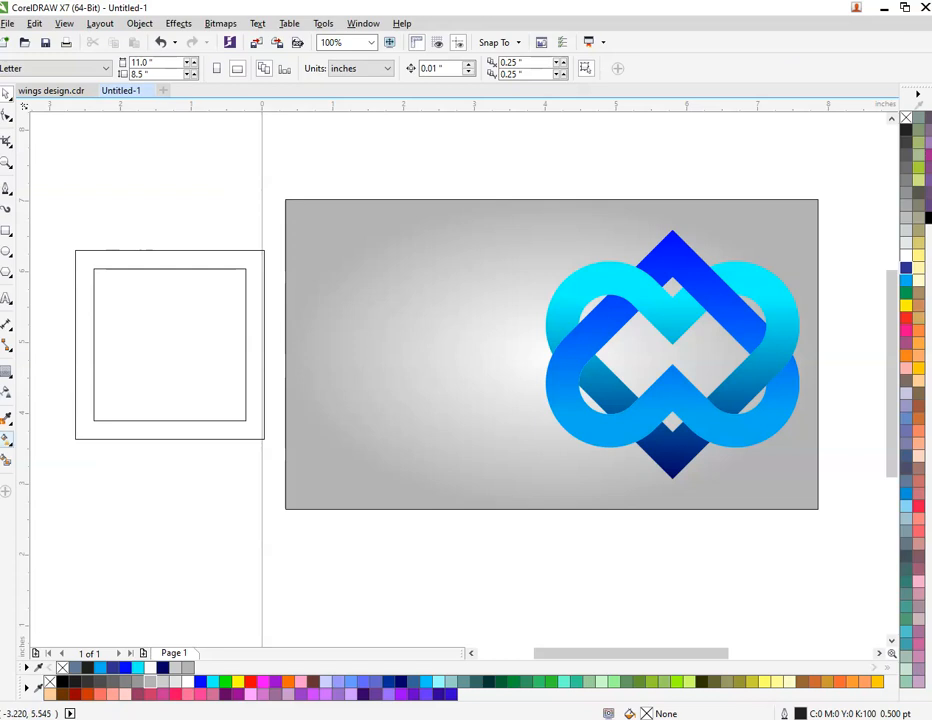
# Apply a diagonal linear fountain fill to the square frame, from navy at the lower-right corner through blue to cyan at the upper-left corner.
pyautogui.click(5, 444)
pyautogui.click(78, 257)
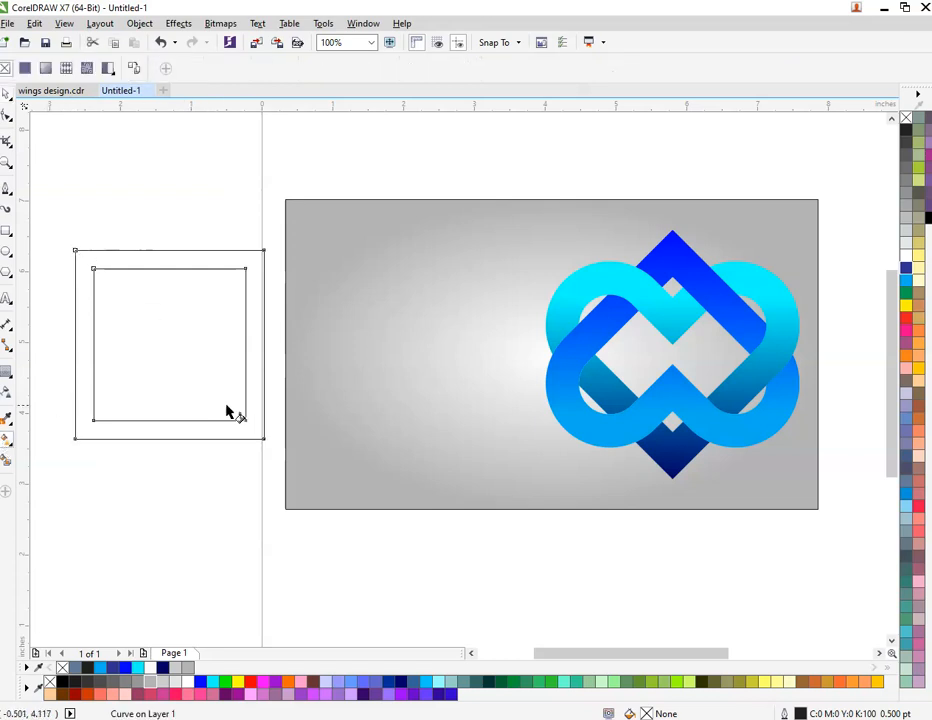
pyautogui.moveTo(264, 439); pyautogui.dragTo(77, 256)
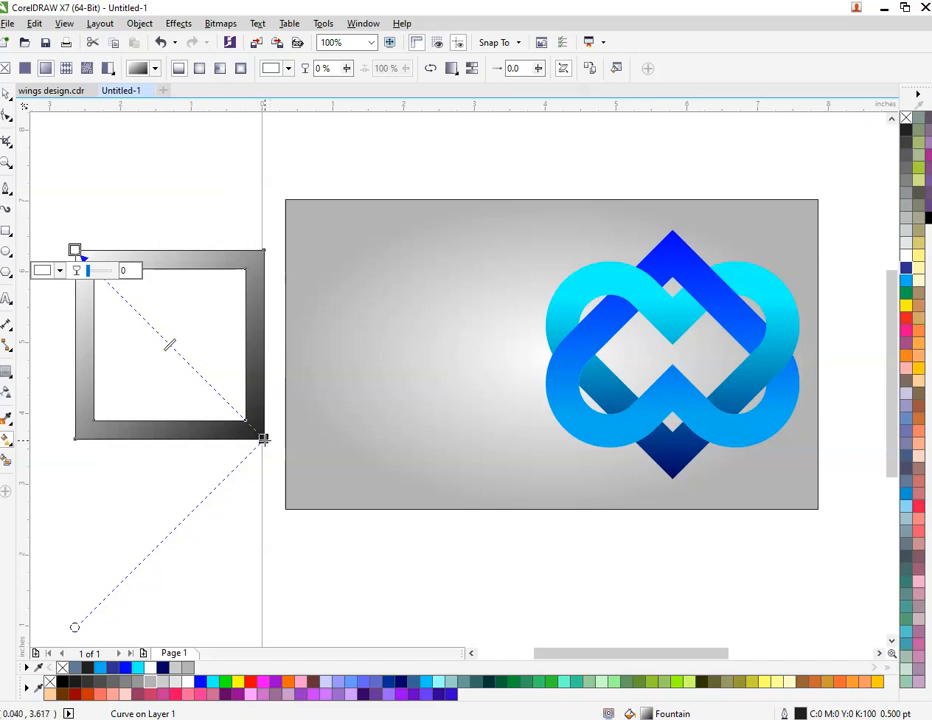
pyautogui.click(263, 438)
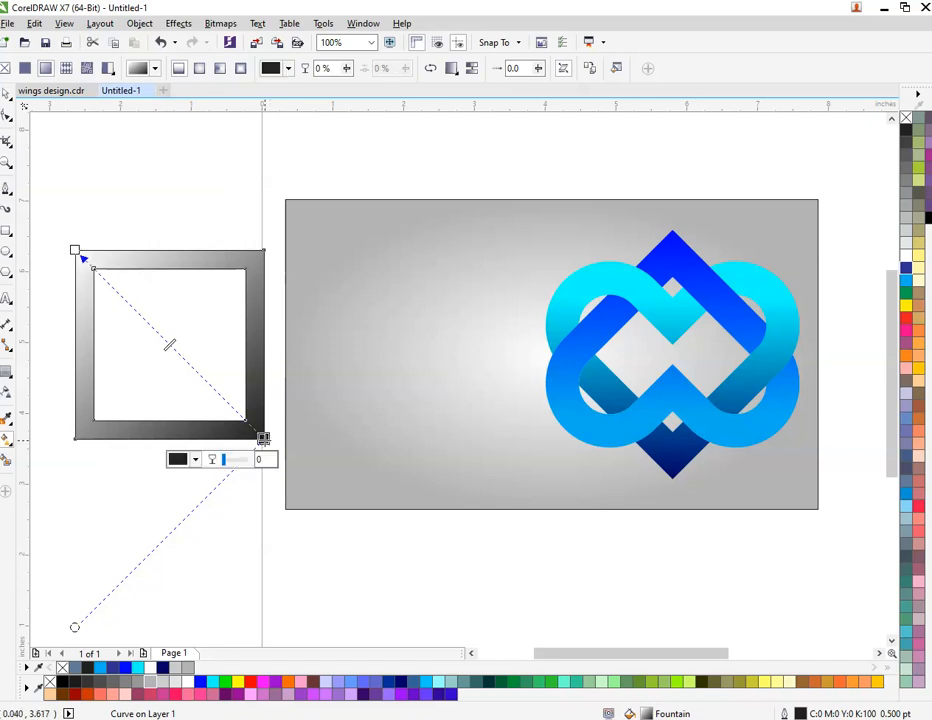
pyautogui.click(402, 683)
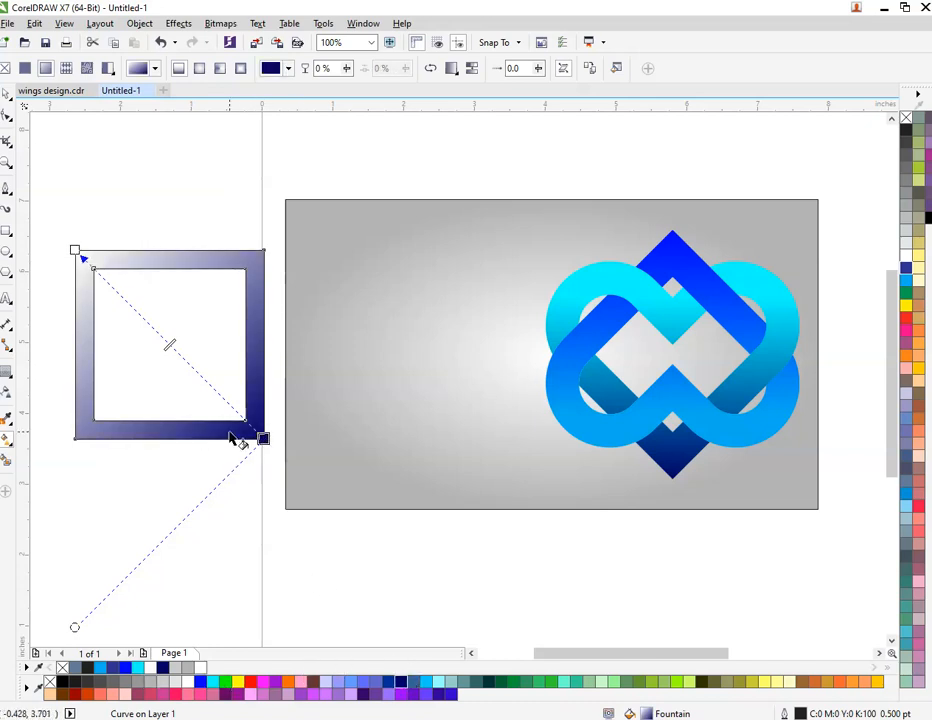
pyautogui.doubleClick(178, 355)
pyautogui.click(199, 682)
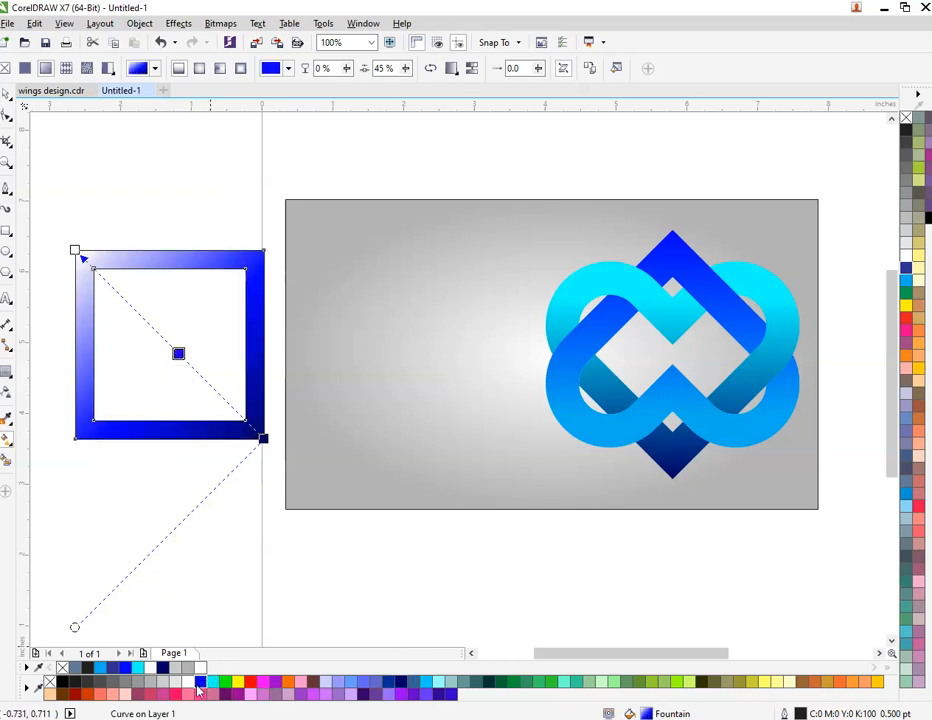
pyautogui.click(75, 250)
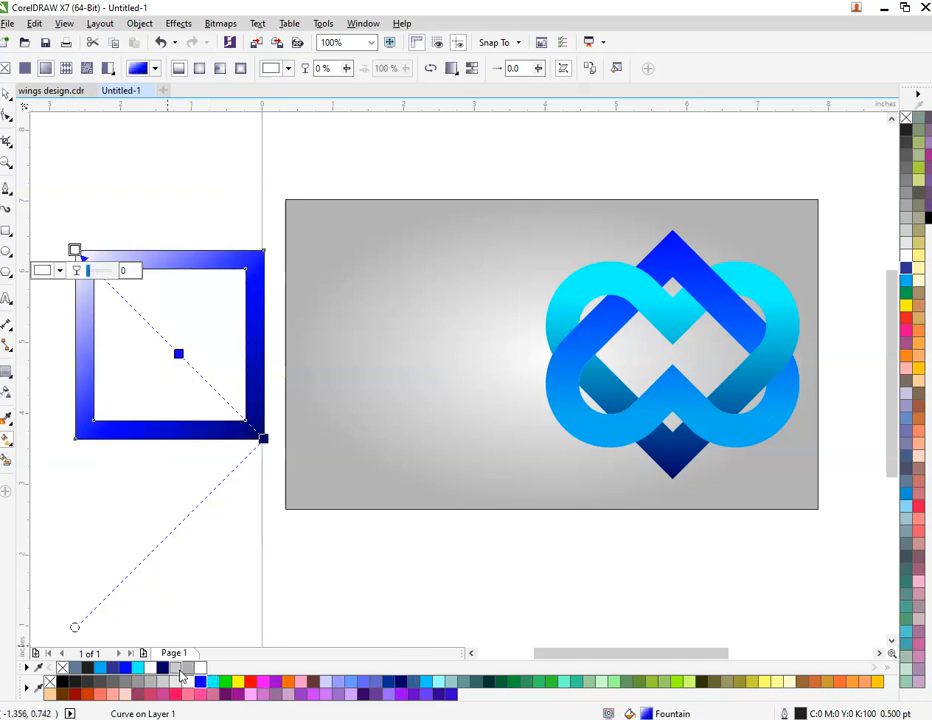
pyautogui.click(212, 682)
pyautogui.click(225, 535)
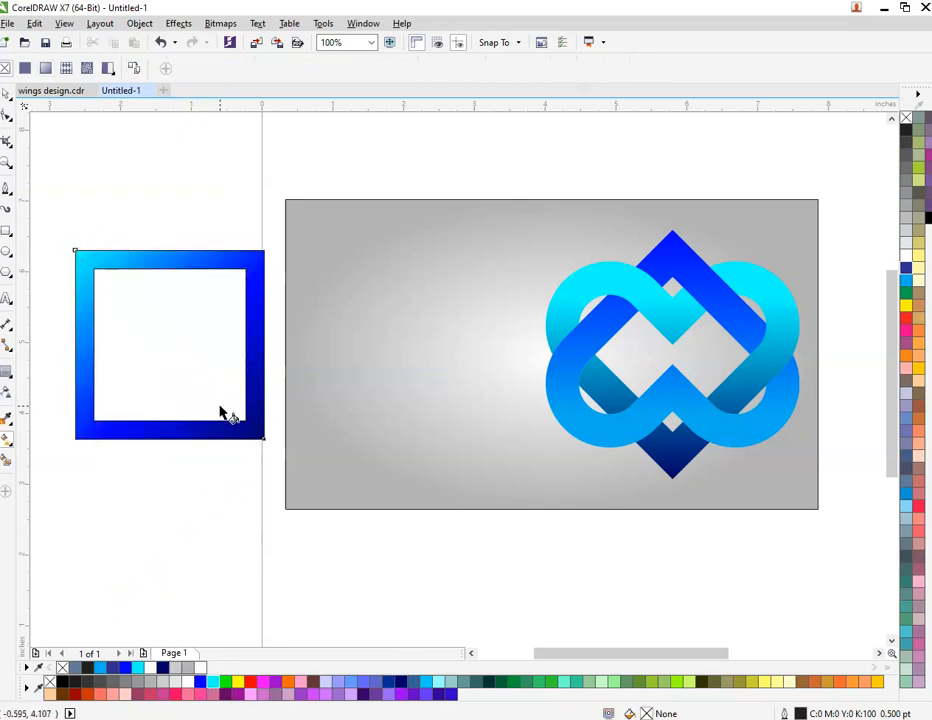
# Remove the outline from the gradient-filled square frame.
pyautogui.press('space')
pyautogui.click(212, 435)
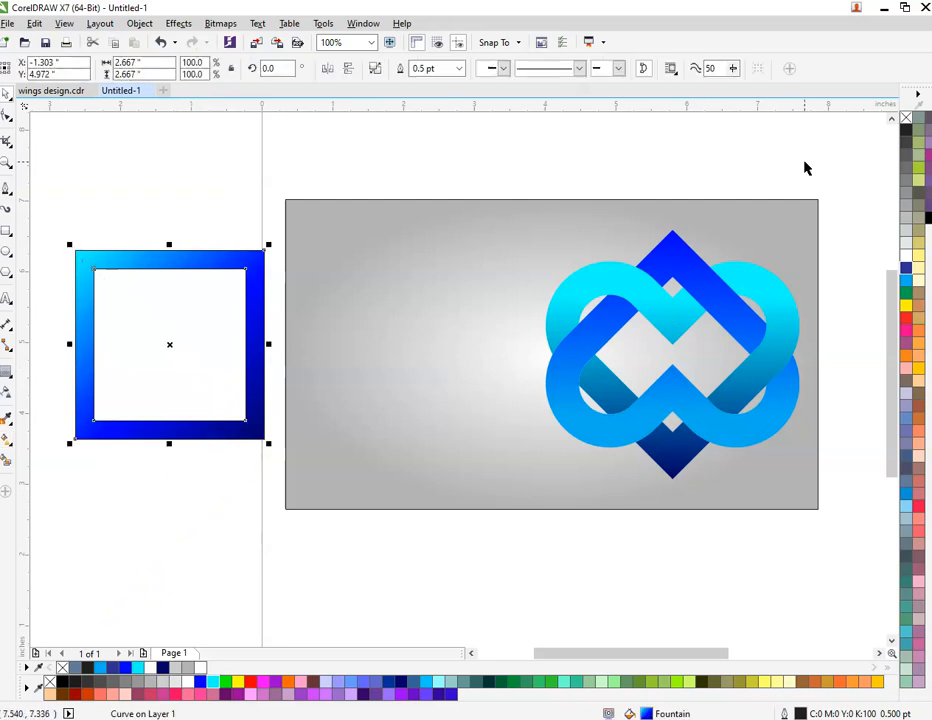
pyautogui.rightClick(907, 118)
pyautogui.click(204, 462)
pyautogui.click(204, 441)
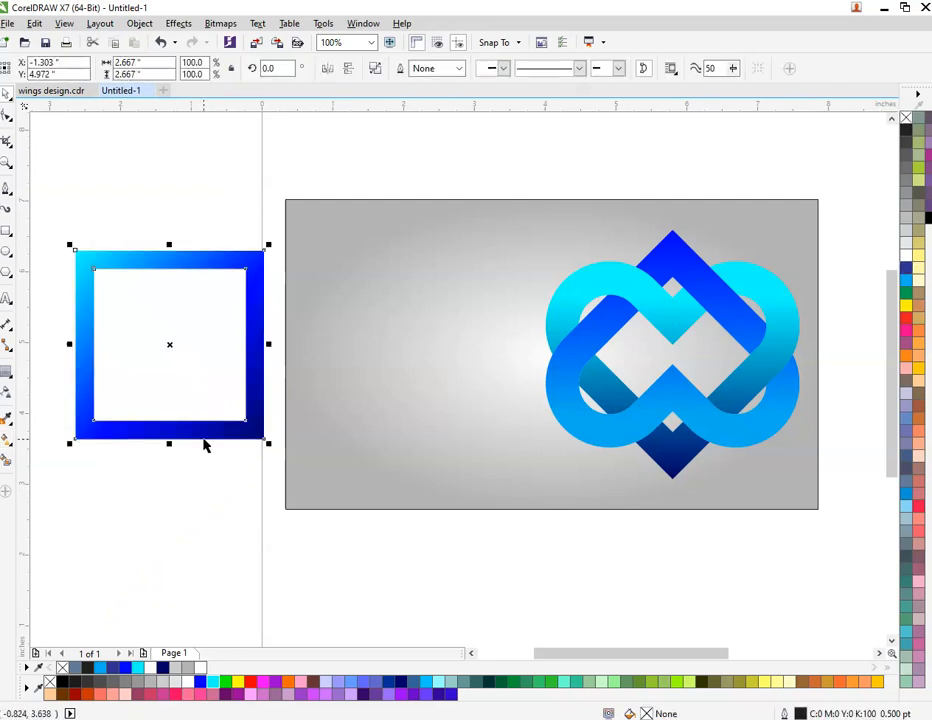
# Move the square frame onto the left half of the grey rectangle and scale it down slightly.
pyautogui.moveTo(254, 291); pyautogui.dragTo(498, 296)
pyautogui.moveTo(515, 247); pyautogui.dragTo(507, 260)
pyautogui.press('Escape')
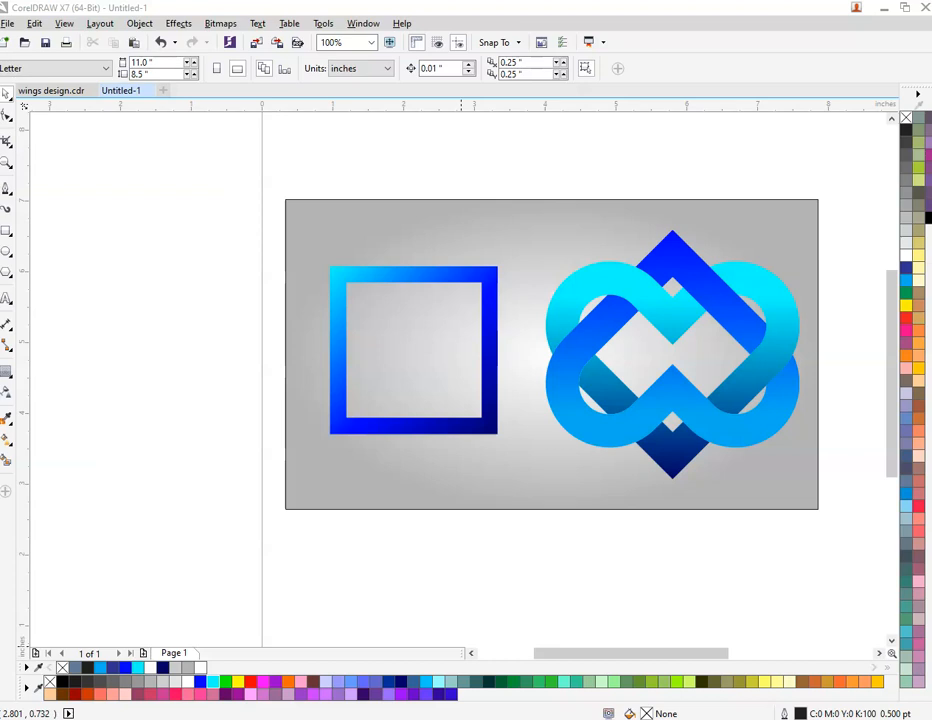
# Paste the orange arrow bitmap, scale it to about 3.991 by 2.527 inches and place it above the grey rectangle.
pyautogui.hotkey('ctrl', 'v')
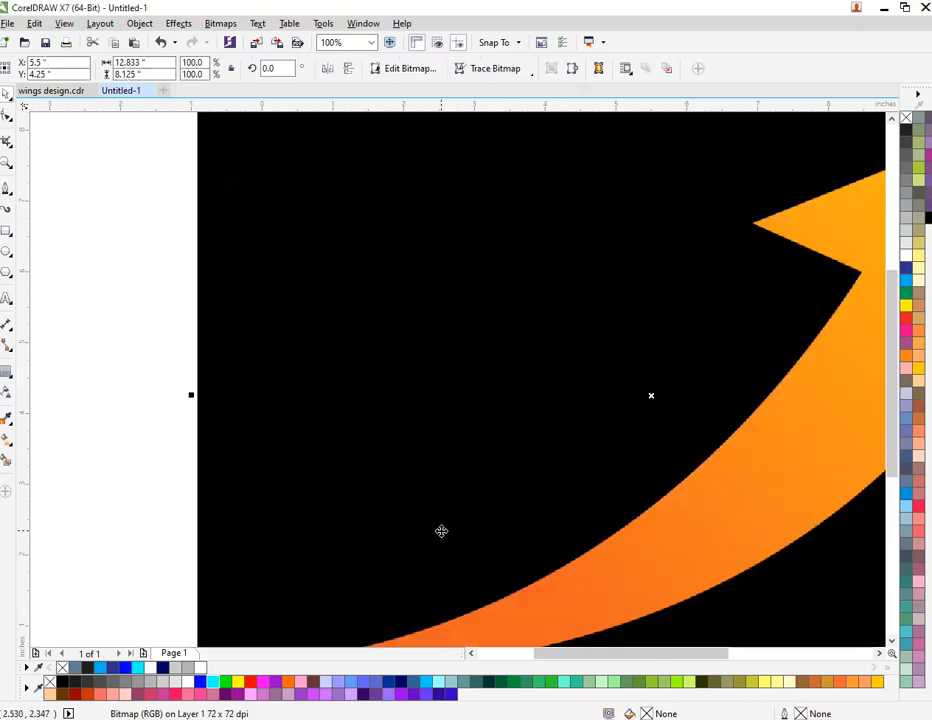
pyautogui.scroll(-4, 368, 370)
pyautogui.moveTo(557, 298); pyautogui.dragTo(426, 277)
pyautogui.scroll(4, 441, 272)
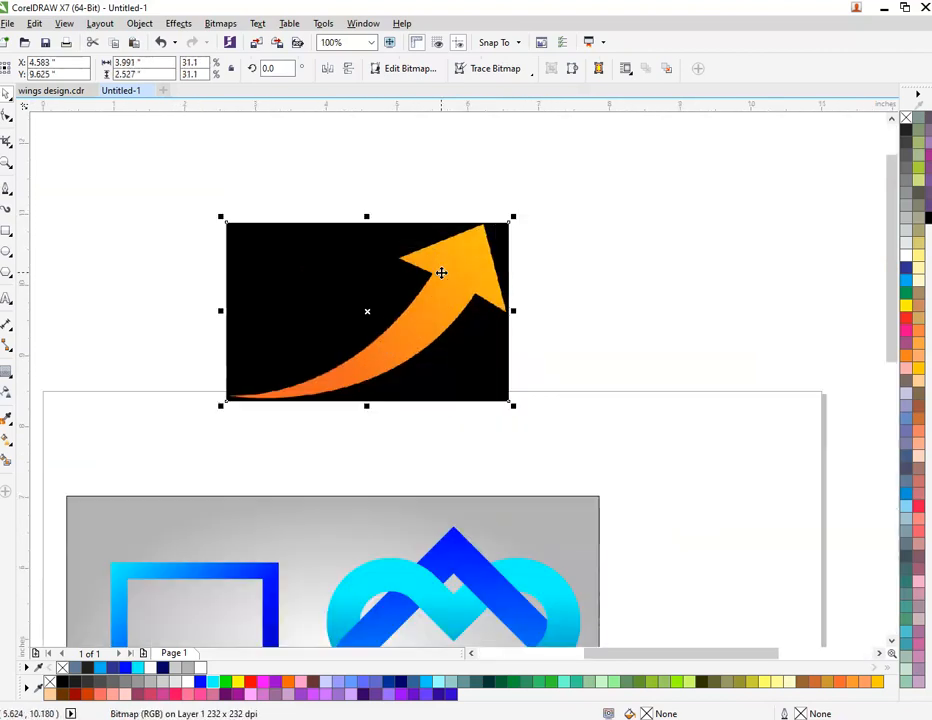
# Outline-trace the arrow bitmap as a detailed logo with its background removed and move the traced arrow beside the bitmap.
pyautogui.click(506, 72)
pyautogui.moveTo(524, 127)
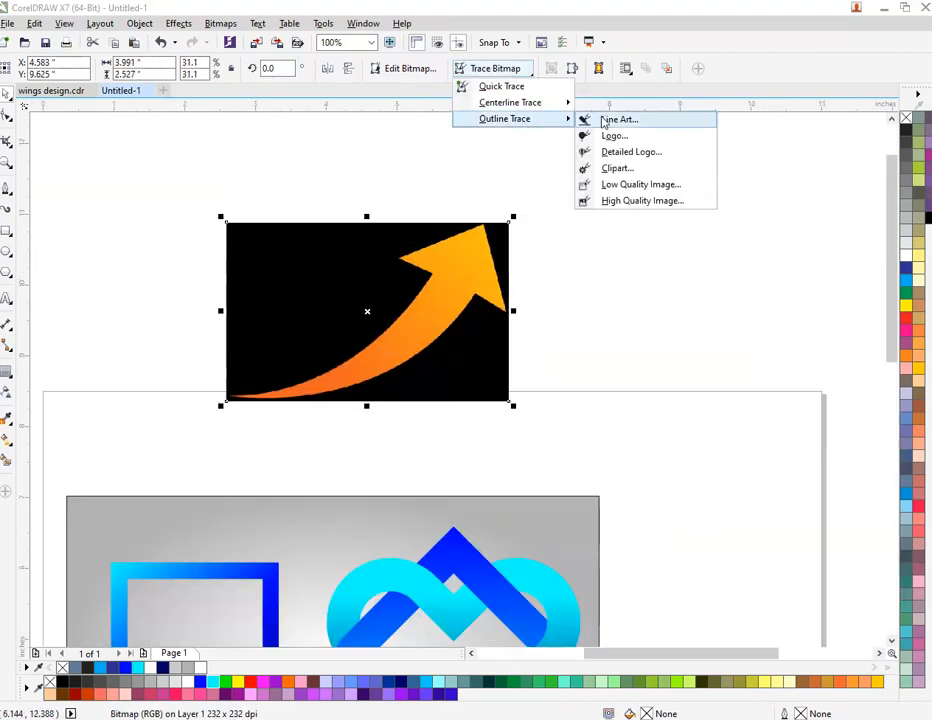
pyautogui.click(625, 150)
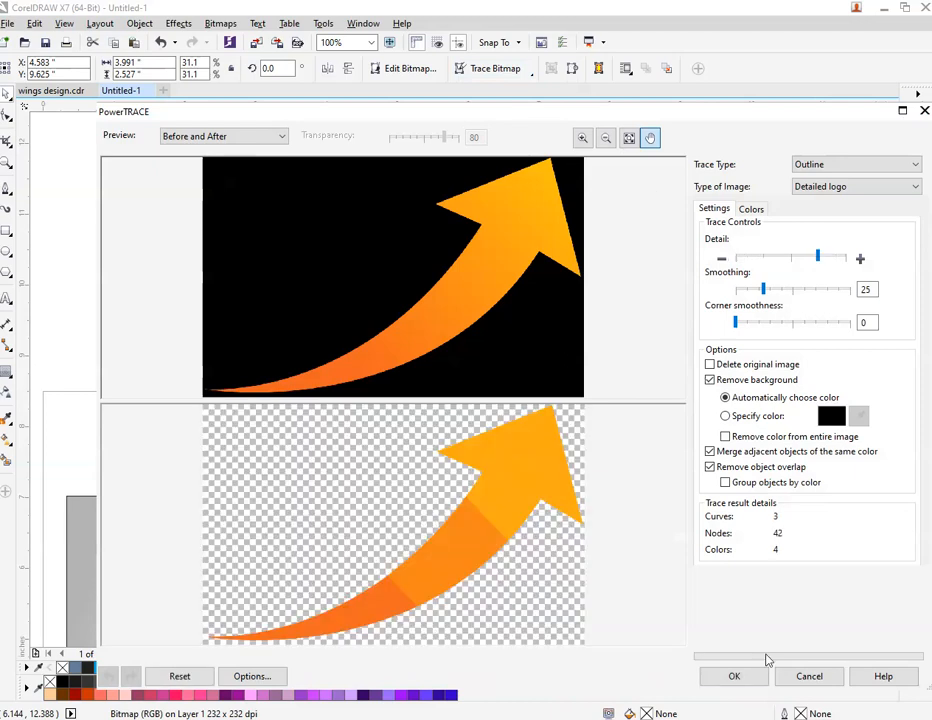
pyautogui.click(734, 676)
pyautogui.click(572, 377)
pyautogui.click(426, 340)
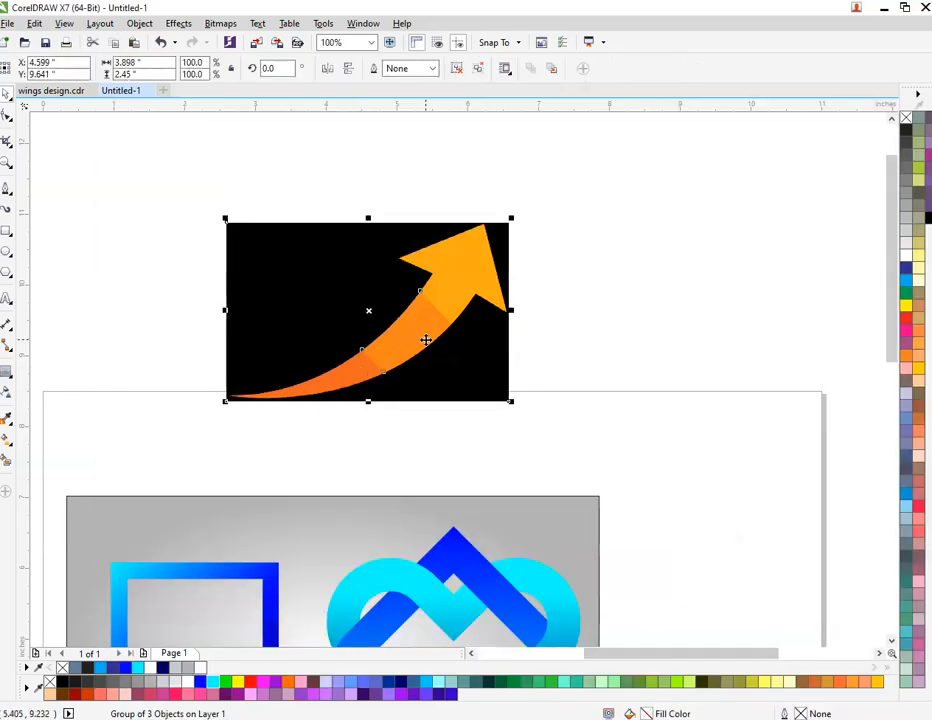
pyautogui.moveTo(423, 339); pyautogui.dragTo(734, 366)
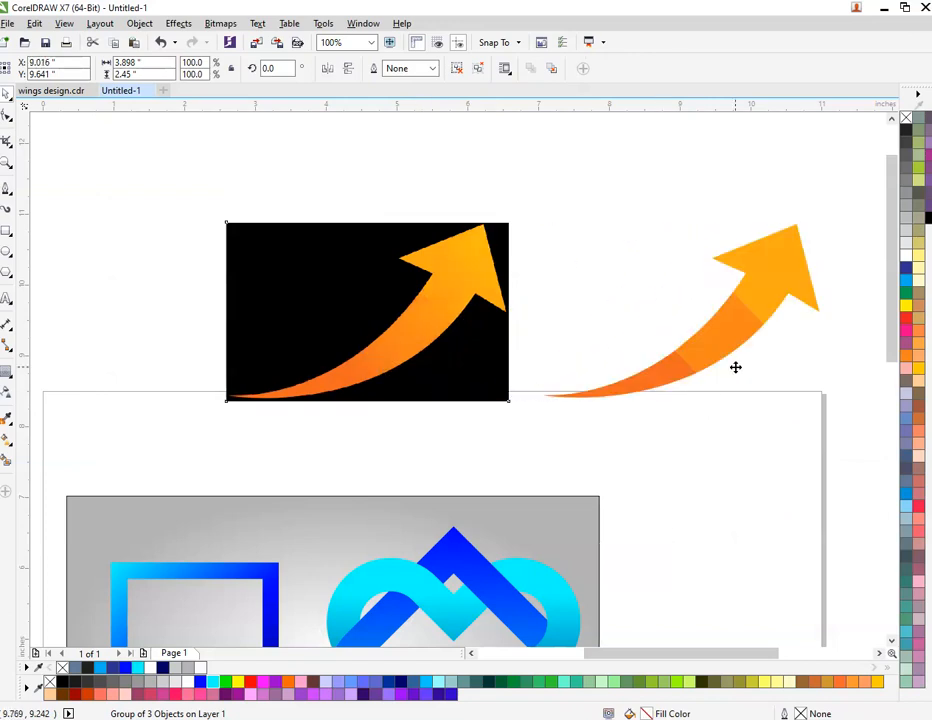
# Ungroup the traced arrow and weld its three pieces into a single light orange curve.
pyautogui.click(734, 366)
pyautogui.click(655, 377)
pyautogui.click(733, 348)
pyautogui.click(799, 262)
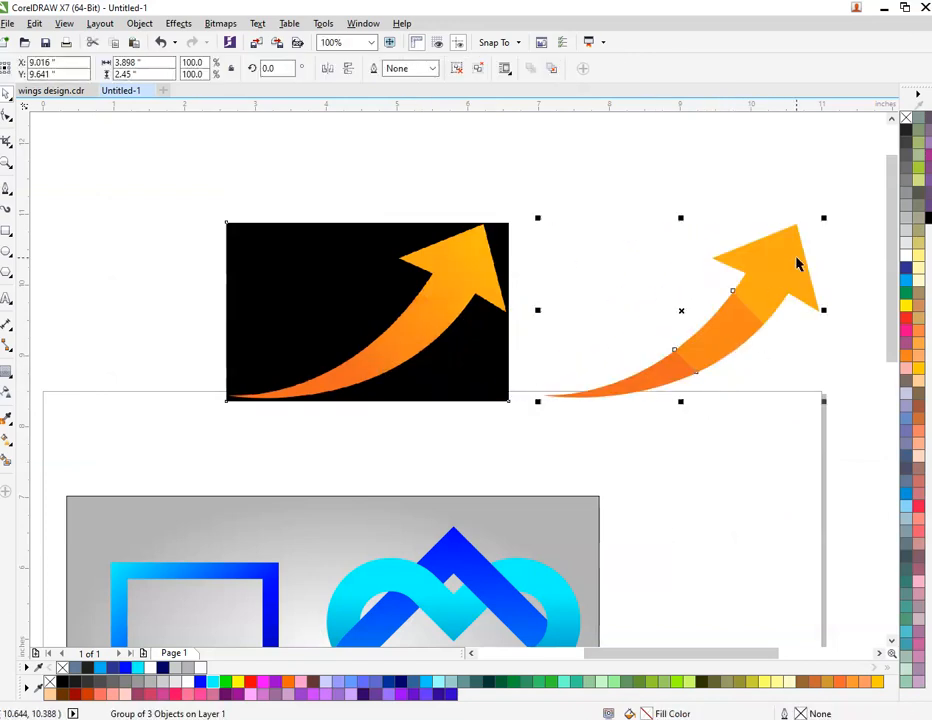
pyautogui.hotkey('ctrl', 'u')
pyautogui.click(730, 401)
pyautogui.moveTo(512, 439)
pyautogui.mouseDown()
pyautogui.moveTo(732, 339)
pyautogui.moveTo(857, 190)
pyautogui.mouseUp()
pyautogui.click(401, 68)
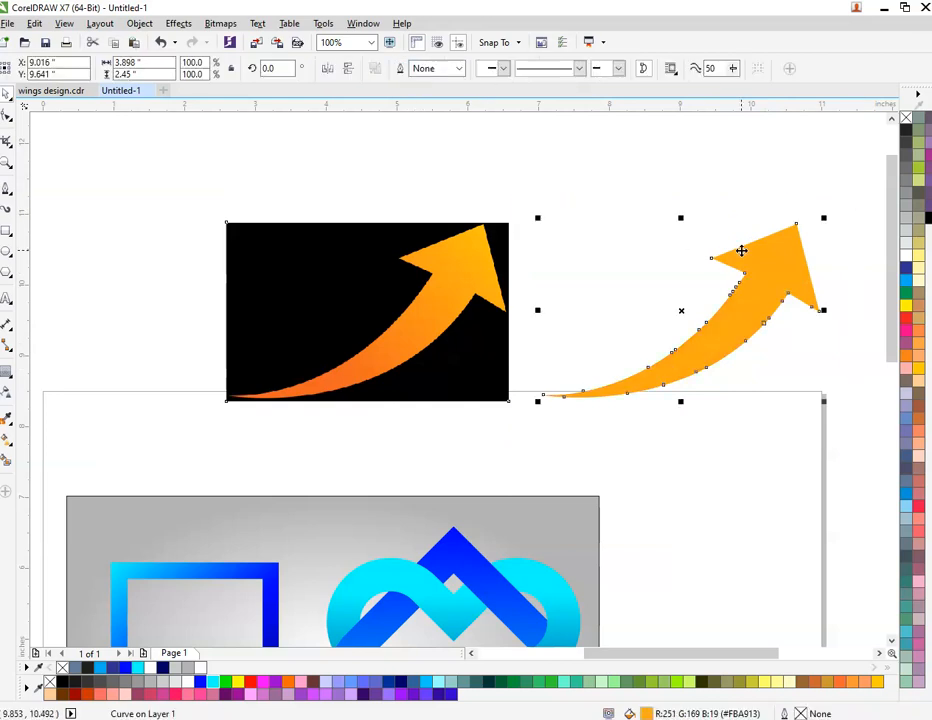
# Scale the arrow down to about 1.452 by 0.912 inches and place it inside the square frame.
pyautogui.scroll(-2, 743, 252)
pyautogui.scroll(2, 607, 365)
pyautogui.moveTo(812, 256); pyautogui.dragTo(440, 489)
pyautogui.moveTo(469, 421); pyautogui.dragTo(385, 480)
pyautogui.scroll(1, 347, 572)
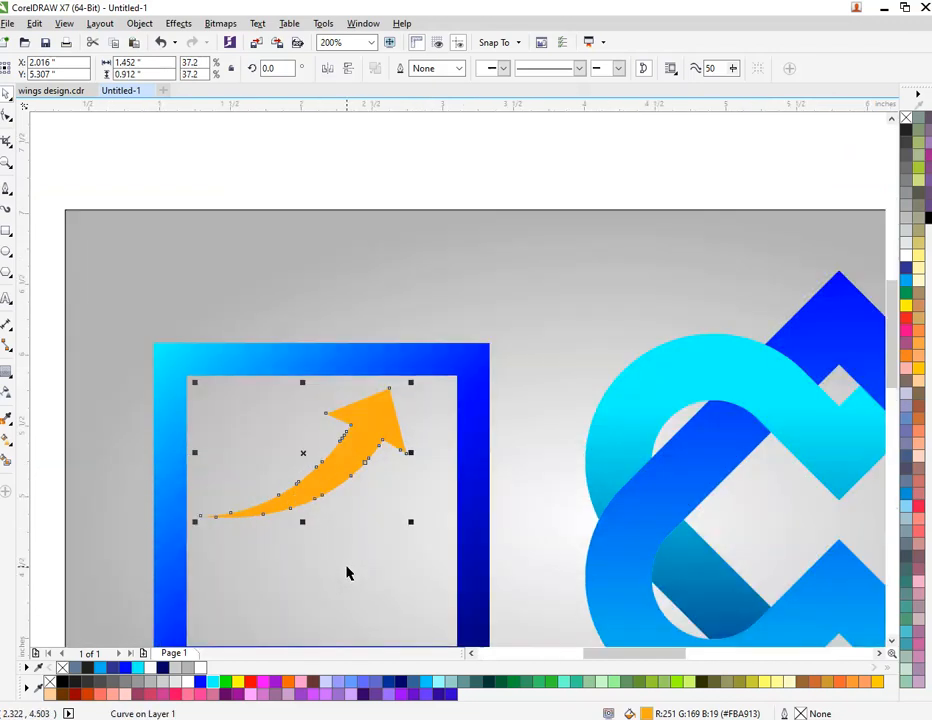
# Mirror the arrow vertically inside the square frame.
pyautogui.click(355, 71)
pyautogui.click(328, 73)
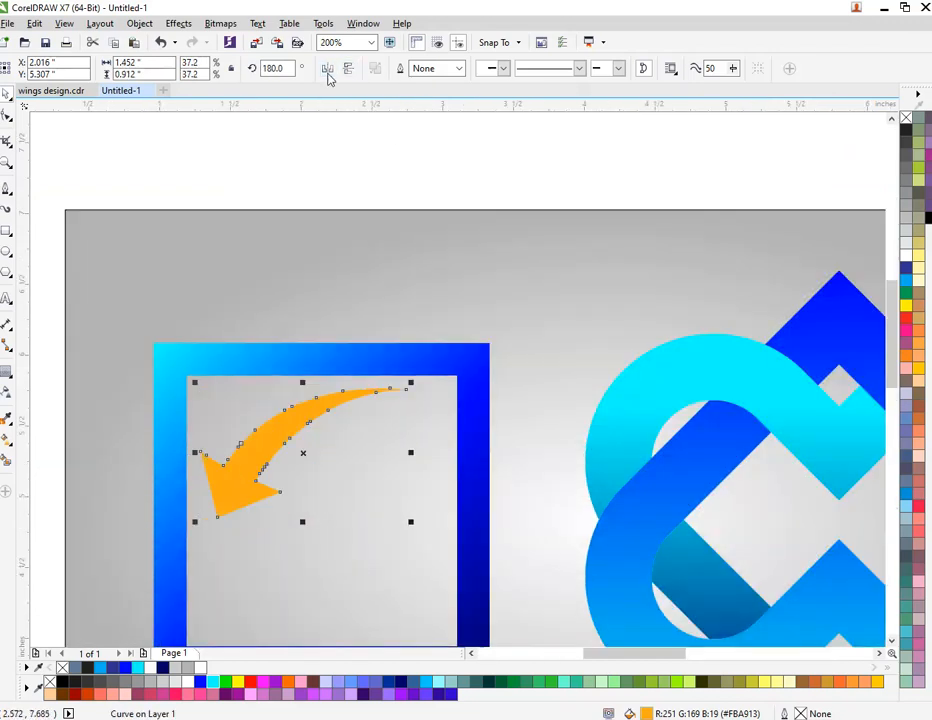
pyautogui.click(328, 68)
# Rotate the arrow to about 73.94 degrees and enlarge it to about 1.688 by 1.742 inches within the square frame.
pyautogui.click(358, 474)
pyautogui.moveTo(408, 524); pyautogui.dragTo(470, 372)
pyautogui.moveTo(310, 412); pyautogui.dragTo(353, 505)
pyautogui.scroll(-1, 345, 530)
pyautogui.scroll(1, 358, 510)
pyautogui.moveTo(384, 460); pyautogui.dragTo(366, 451)
pyautogui.click(390, 430)
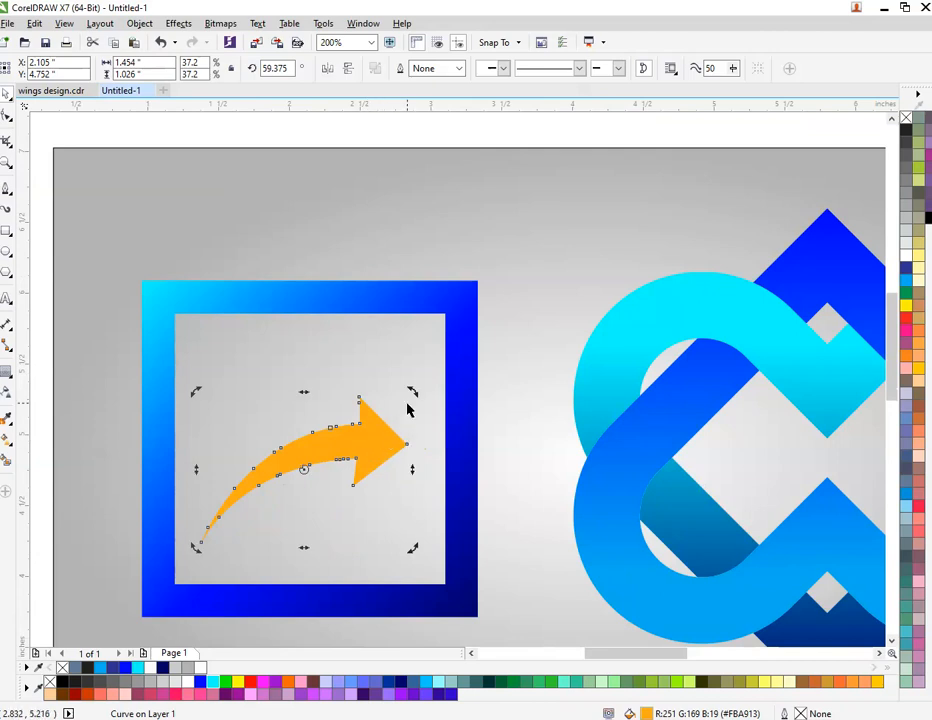
pyautogui.moveTo(410, 396); pyautogui.dragTo(396, 371)
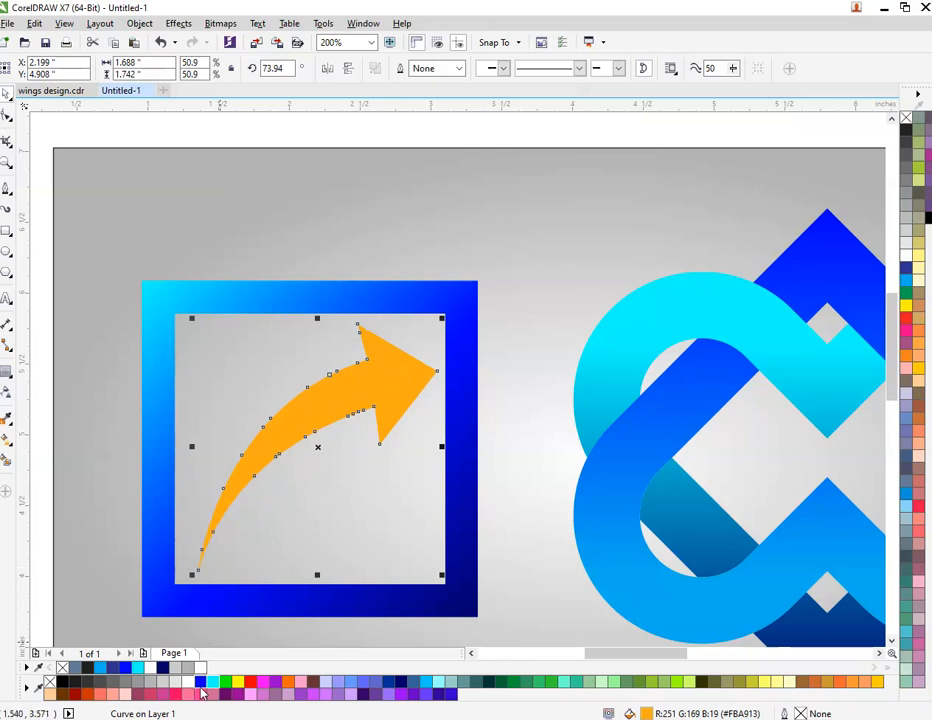
# Fill the arrow with solid blue and scale it down slightly together with the square frame.
pyautogui.click(200, 681)
pyautogui.scroll(-1, 314, 540)
pyautogui.click(137, 390)
pyautogui.moveTo(130, 368); pyautogui.dragTo(455, 614)
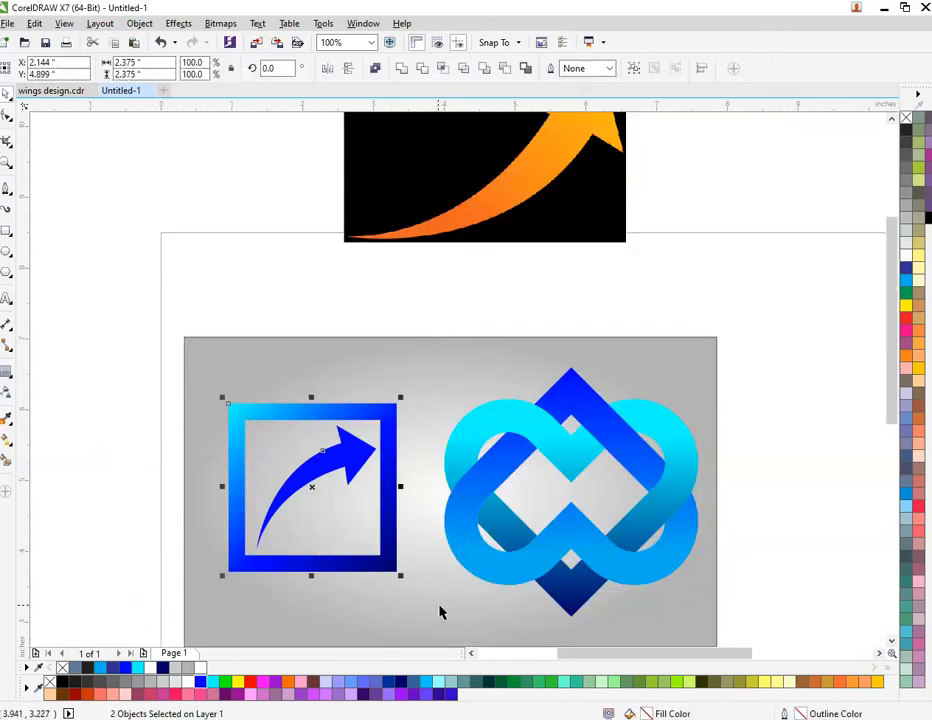
pyautogui.click(352, 457)
pyautogui.moveTo(162, 400); pyautogui.dragTo(410, 557)
pyautogui.moveTo(381, 420); pyautogui.dragTo(375, 426)
# Group the frame with the arrow, and align this group and the double-heart logo to the grey rectangle's vertical centre.
pyautogui.keyDown('shift'); pyautogui.click(391, 496); pyautogui.keyUp('shift')
pyautogui.moveTo(122, 372); pyautogui.dragTo(388, 563)
pyautogui.hotkey('ctrl', 'g')
pyautogui.keyDown('shift'); pyautogui.click(393, 616); pyautogui.keyUp('shift')
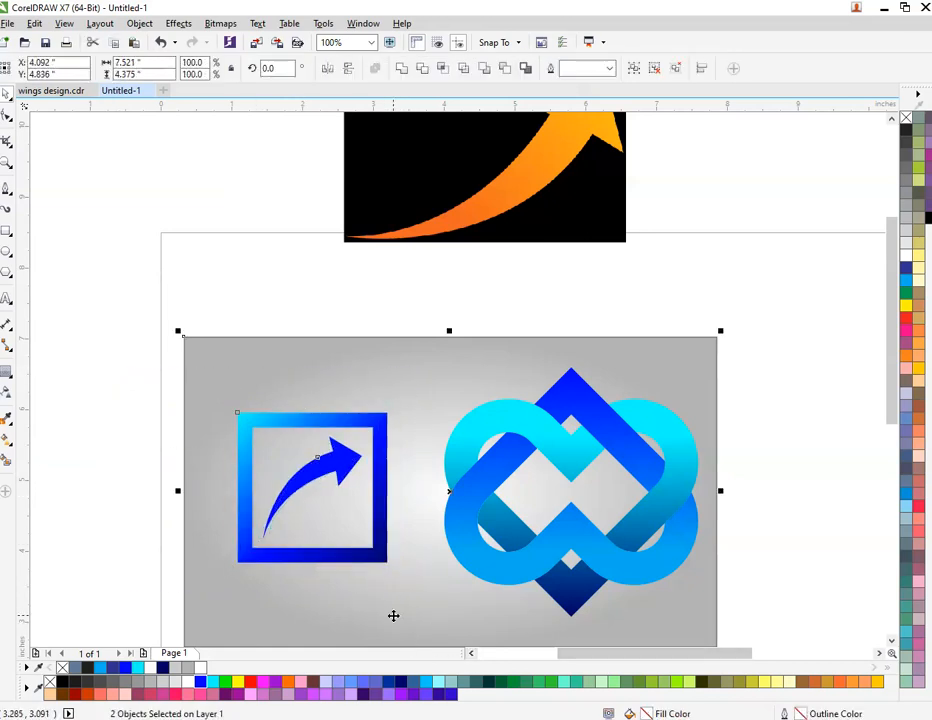
pyautogui.press('e')
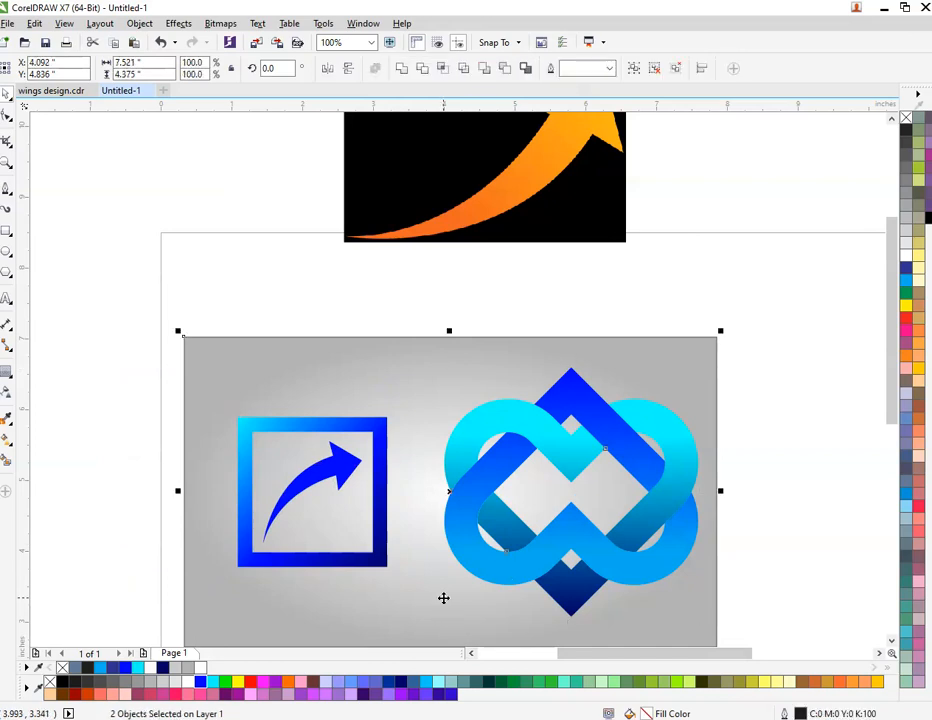
# Delete the orange arrow bitmap and remove the grey rectangle's outline.
pyautogui.click(462, 189)
pyautogui.press('Delete')
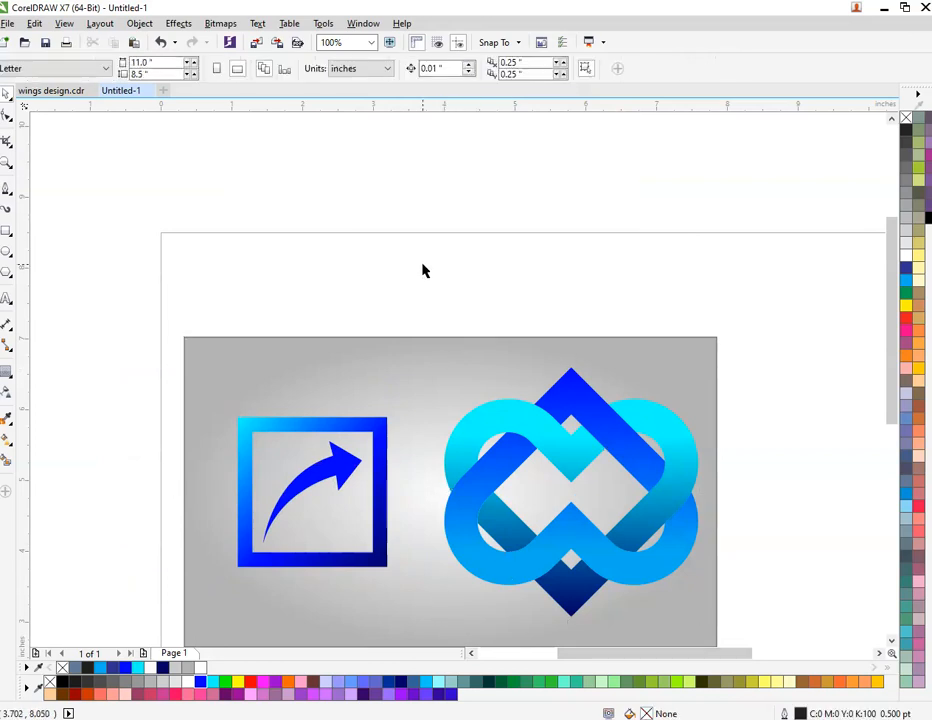
pyautogui.moveTo(145, 270); pyautogui.dragTo(774, 491)
pyautogui.click(613, 473)
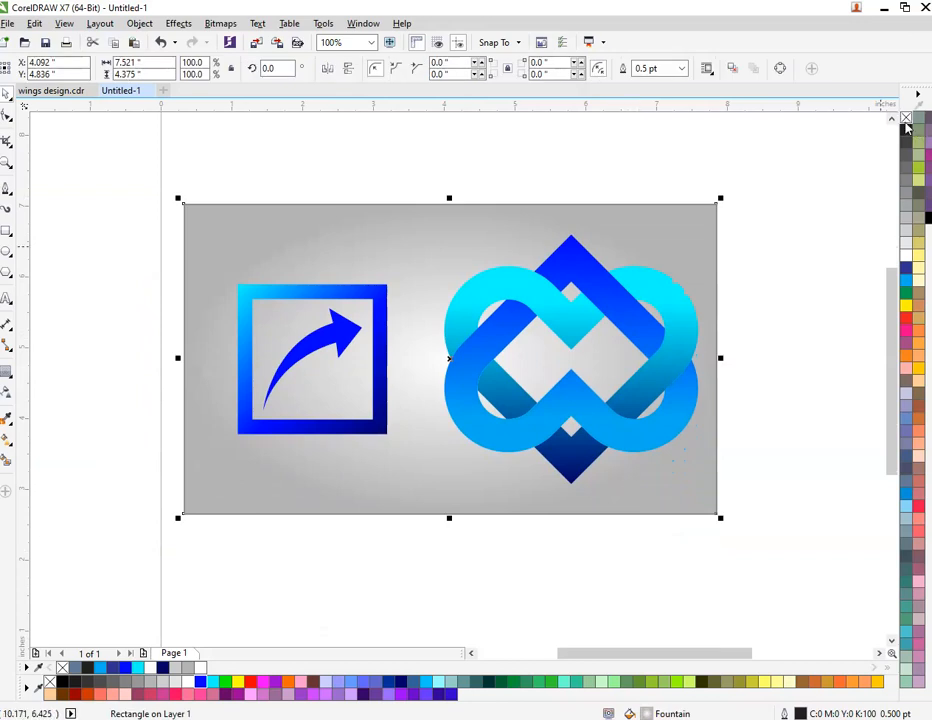
# Group the background, framed arrow and double-heart logo, and show the finished artwork in a full-screen preview.
pyautogui.click(176, 178)
pyautogui.moveTo(176, 178); pyautogui.dragTo(763, 606)
pyautogui.hotkey('ctrl', 'g')
pyautogui.hotkey('shift', 'F2')
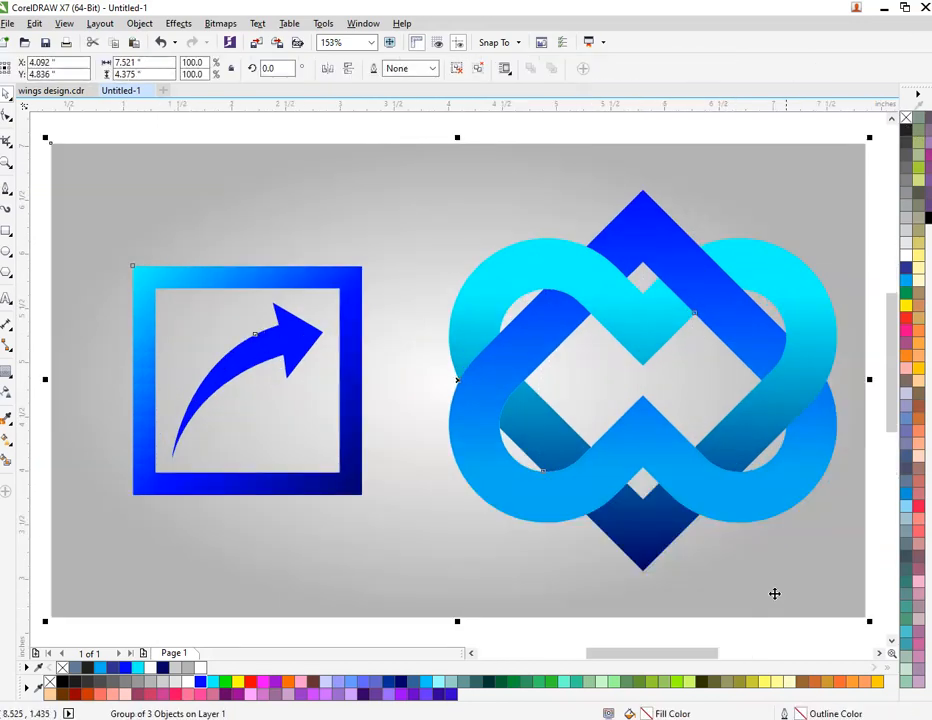
pyautogui.press('F9')
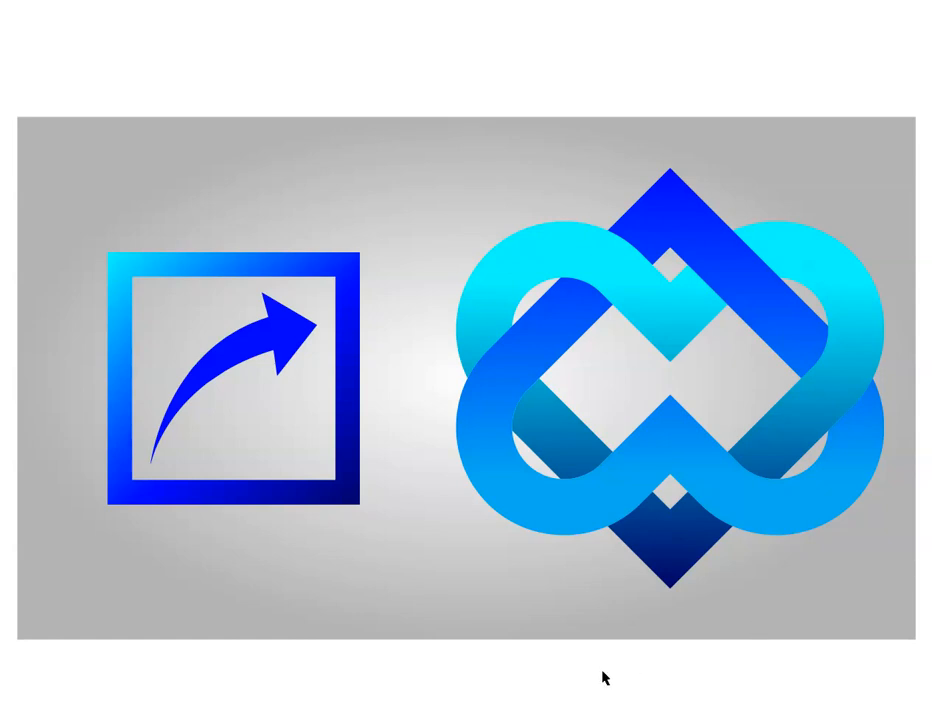